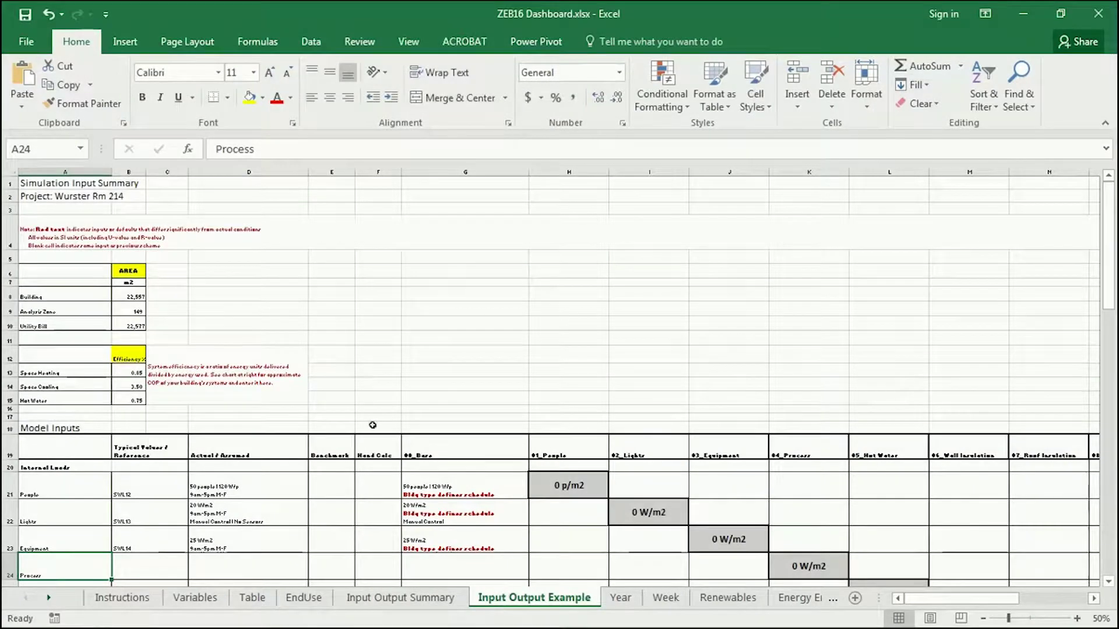
# Step: Enlarge the calculator workbook and review its Model Inputs and Internal Loads sections
pyautogui.click(354, 369)
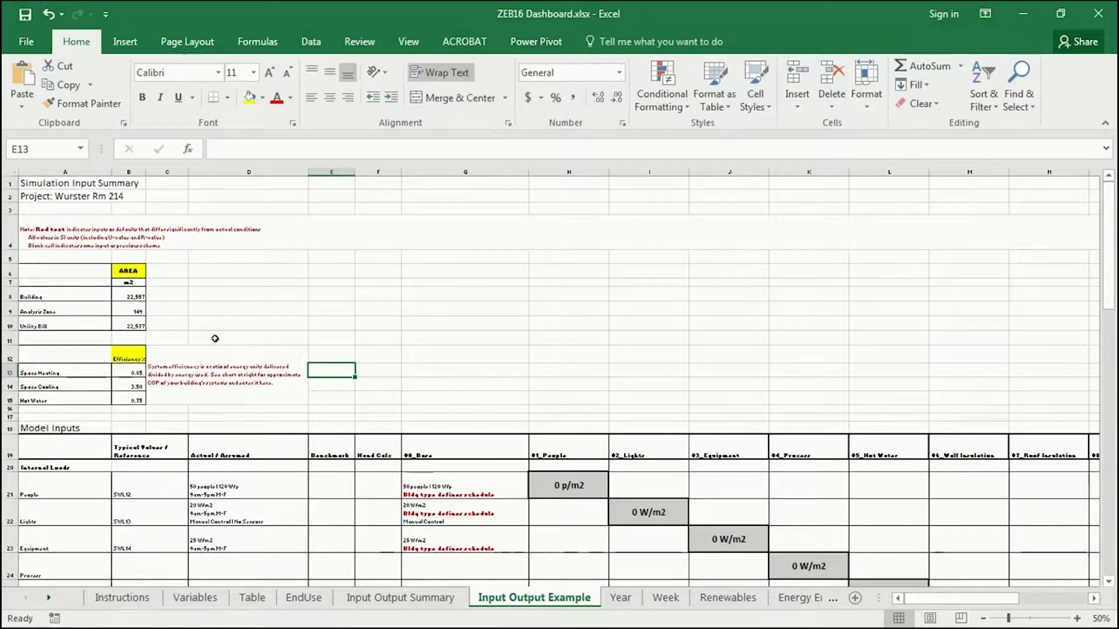
pyautogui.scroll(-2, 217, 337)
pyautogui.click(49, 326)
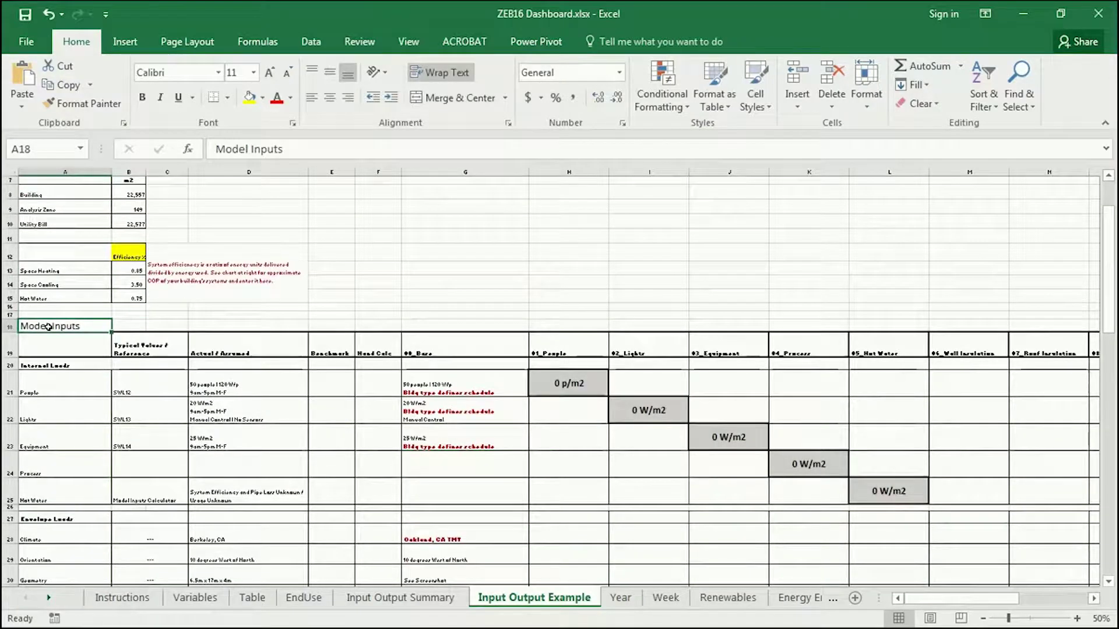
pyautogui.scroll(-1, 50, 327)
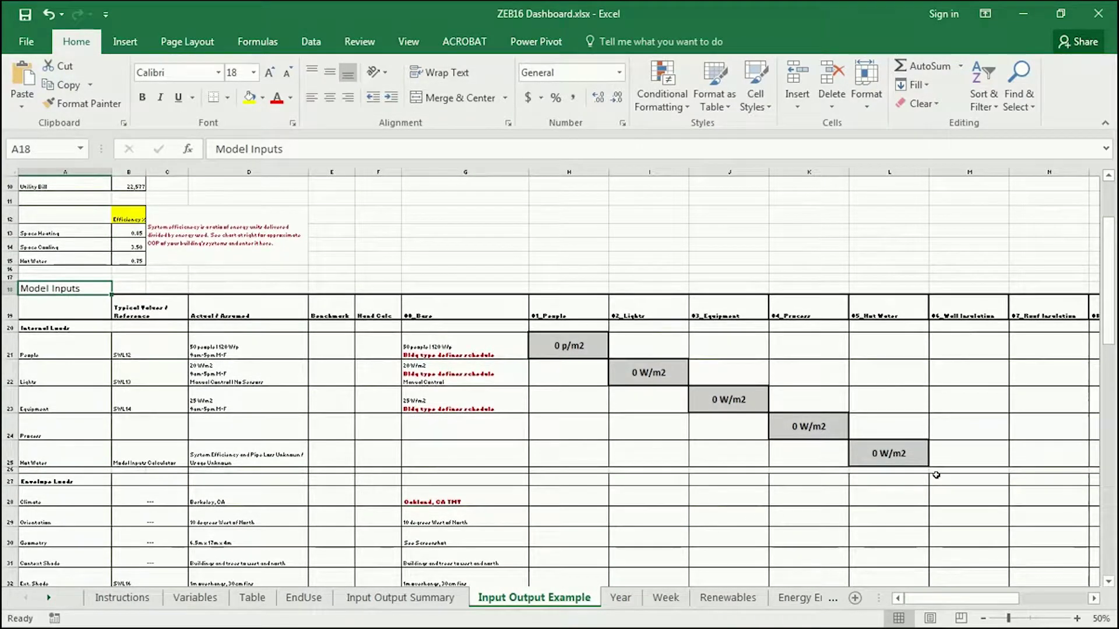
pyautogui.click(1076, 619)
pyautogui.click(1077, 619)
pyautogui.click(1076, 619)
pyautogui.click(1078, 619)
pyautogui.click(1078, 619)
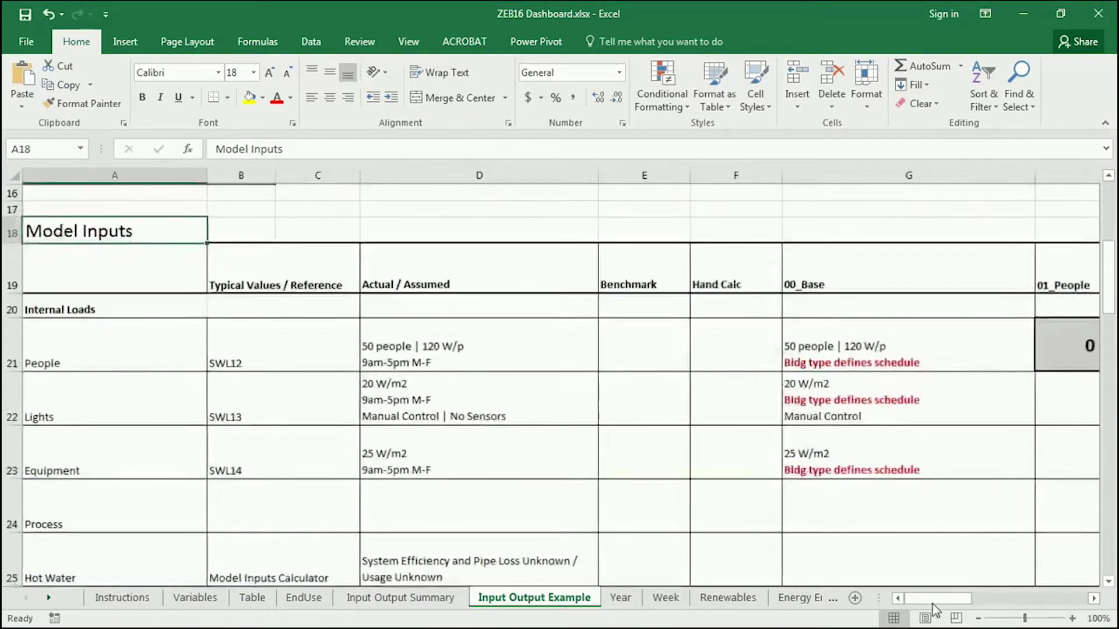
pyautogui.click(87, 308)
pyautogui.scroll(-1, 90, 309)
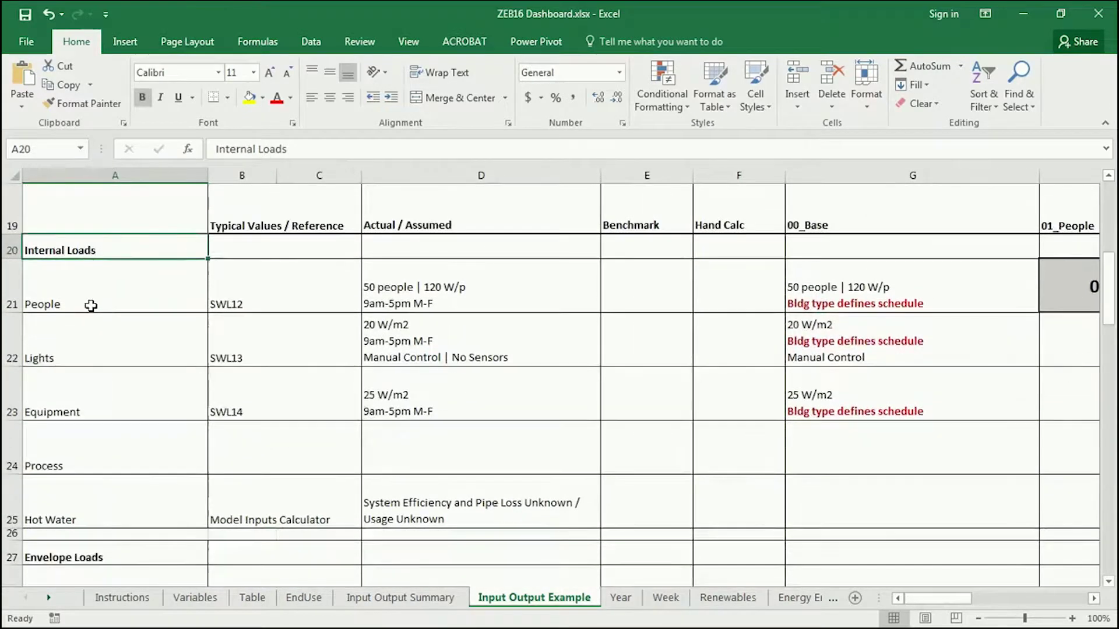
pyautogui.scroll(-1, 97, 419)
pyautogui.scroll(-2, 106, 362)
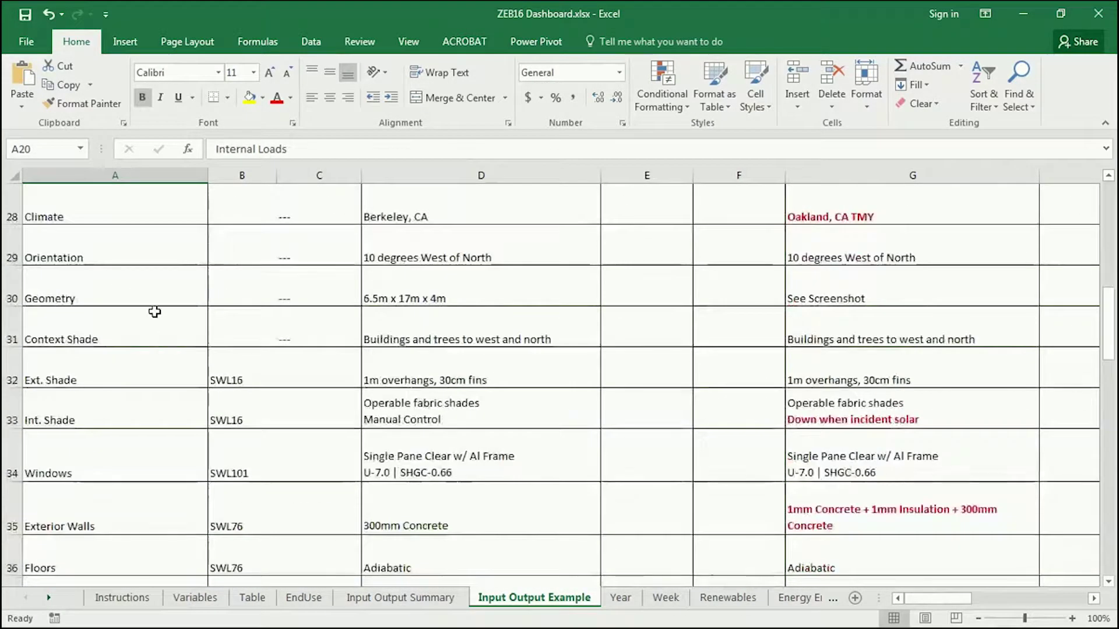
pyautogui.scroll(1, 99, 292)
# Step: Review the Climate, Geometry and Context Shade rows of the model inputs table
pyautogui.moveTo(95, 269); pyautogui.dragTo(99, 494)
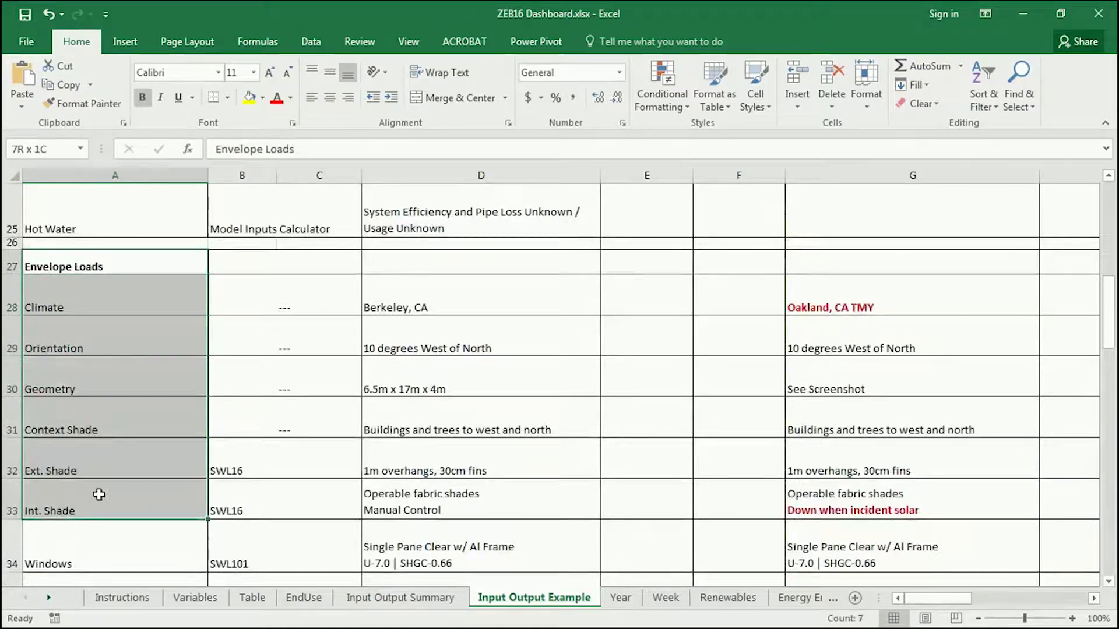
pyautogui.moveTo(79, 287)
pyautogui.mouseDown()
pyautogui.moveTo(77, 349)
pyautogui.moveTo(81, 297)
pyautogui.mouseUp()
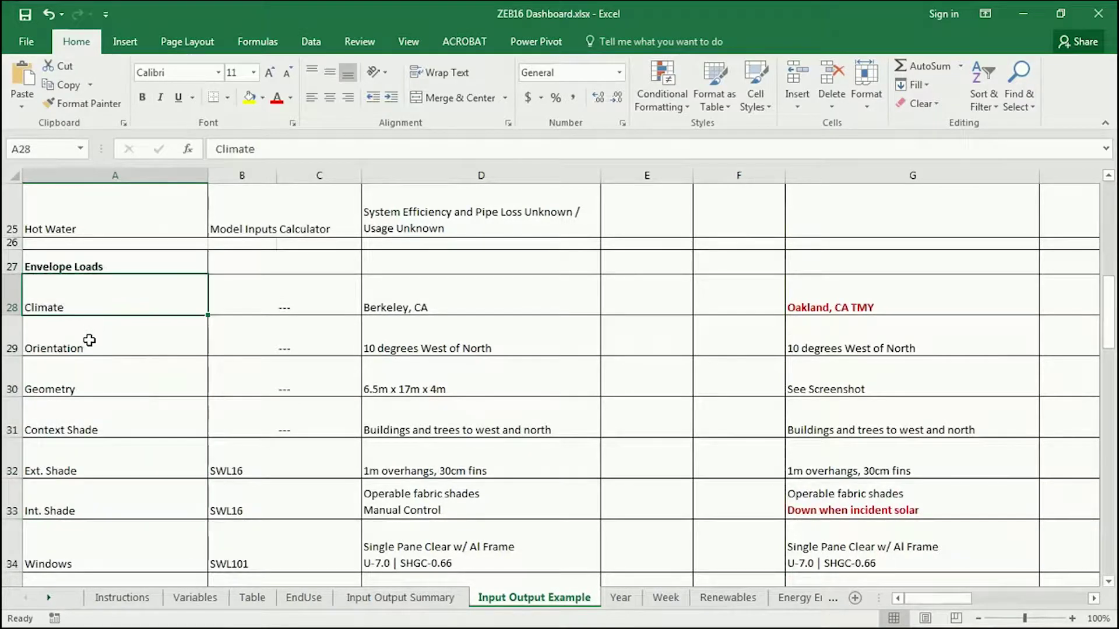
pyautogui.click(85, 394)
pyautogui.click(113, 432)
pyautogui.scroll(-1, 119, 421)
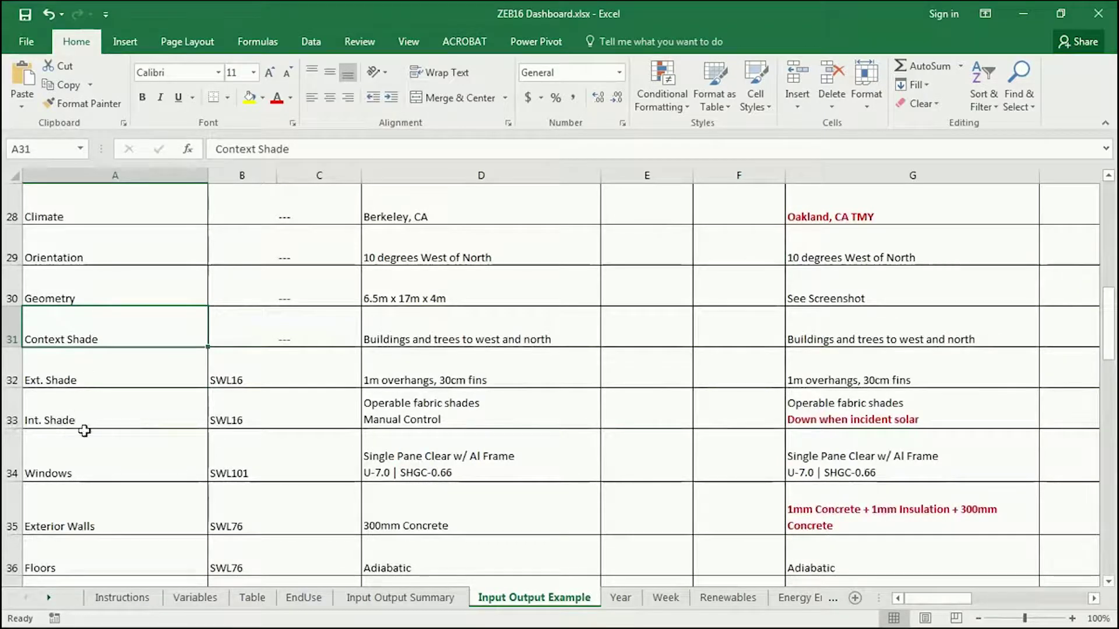
pyautogui.scroll(-1, 103, 460)
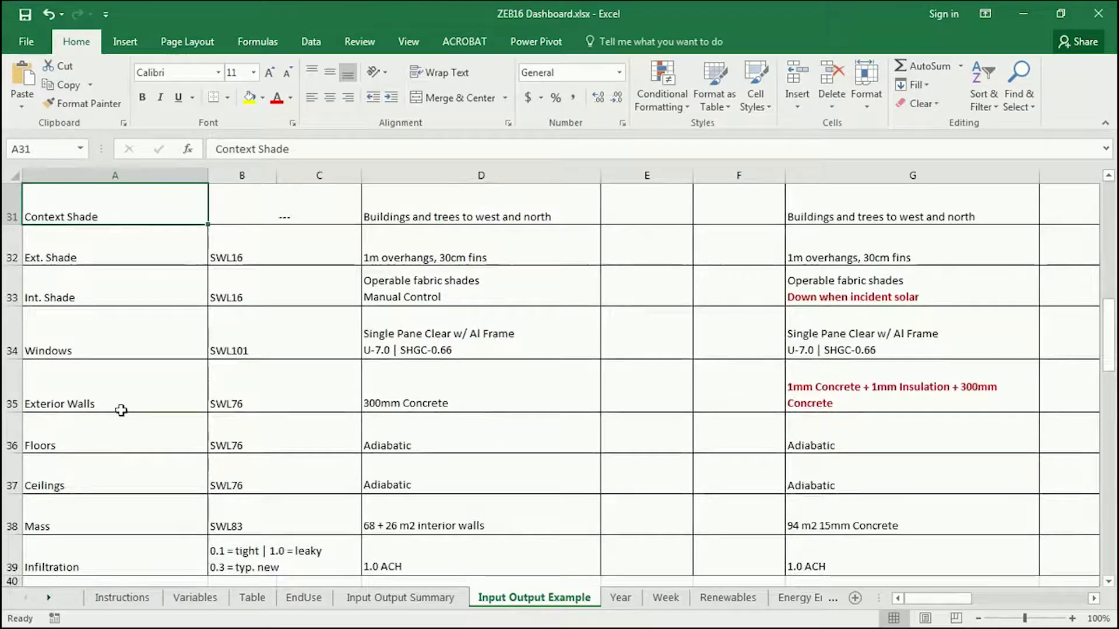
pyautogui.scroll(-1, 117, 478)
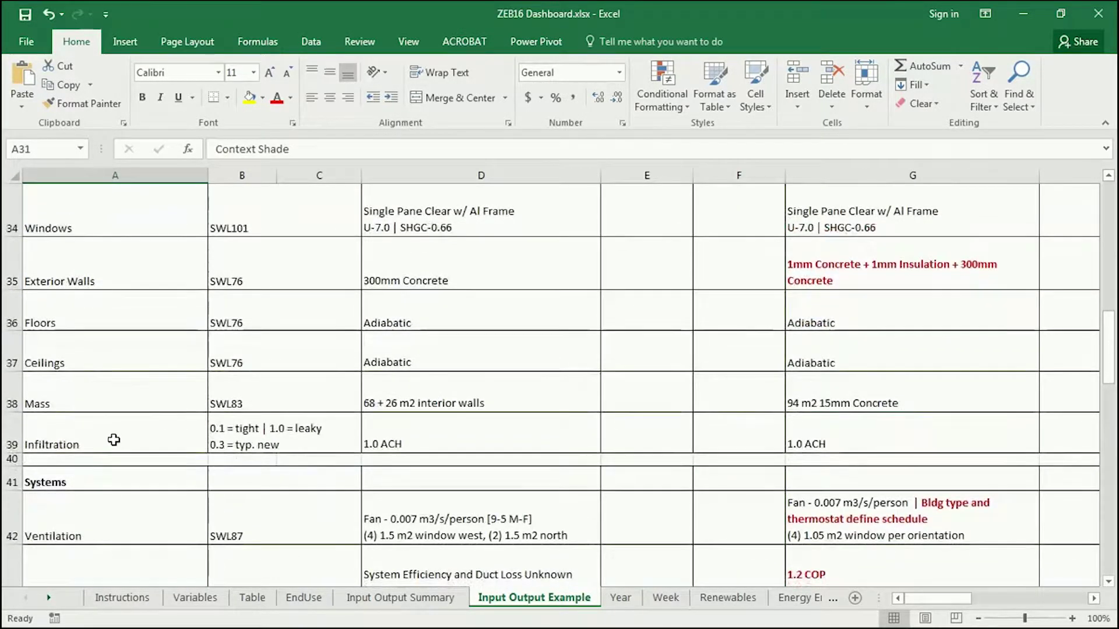
pyautogui.scroll(1, 114, 440)
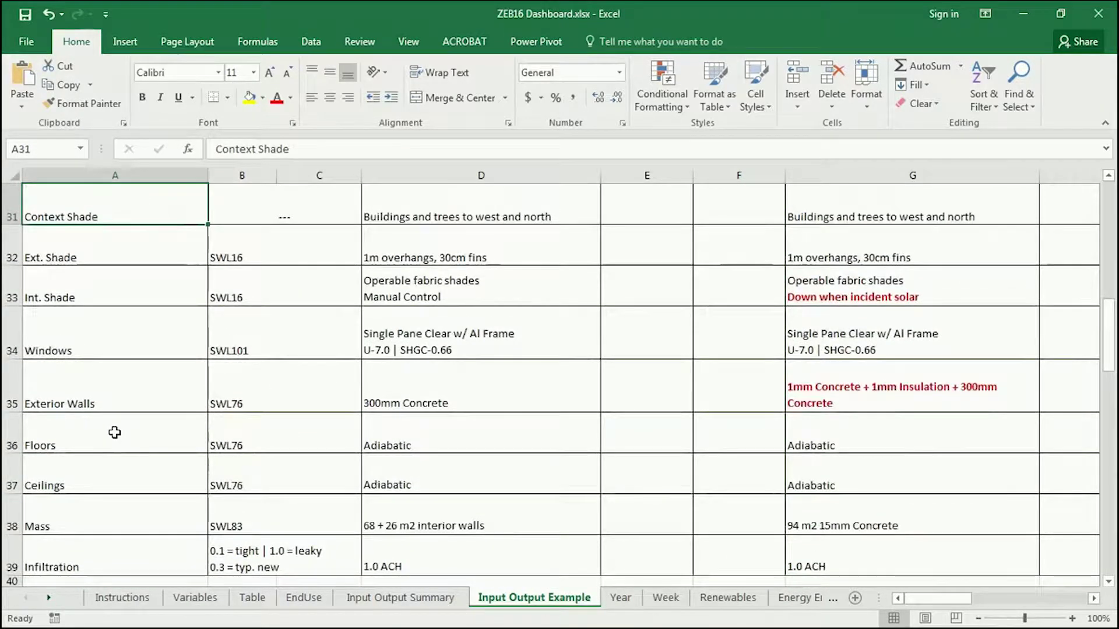
pyautogui.scroll(1, 115, 436)
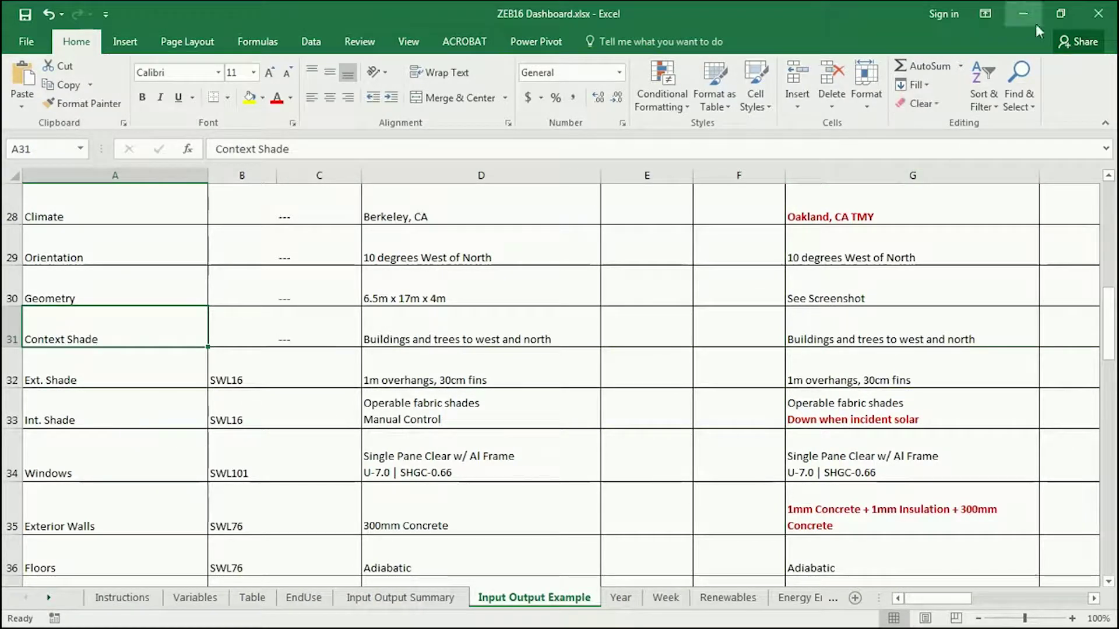
# Step: Minimize Excel and list the Construction objects: Exterior Floor, Exterior Wall, Interior Wall, Exterior Roof
pyautogui.click(1023, 13)
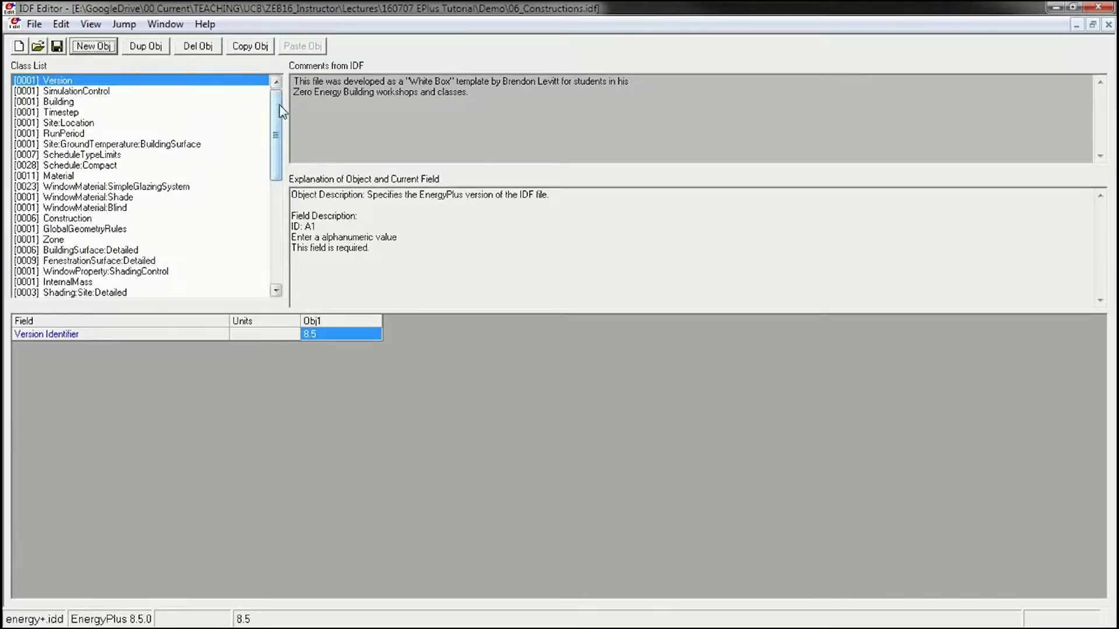
pyautogui.click(63, 220)
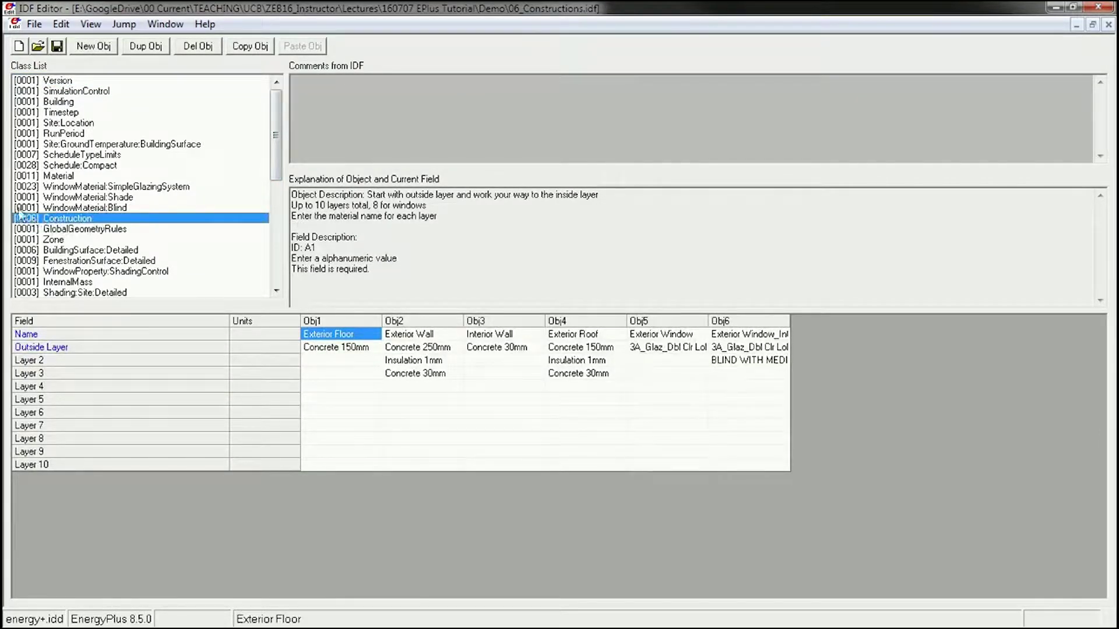
pyautogui.click(339, 325)
pyautogui.click(407, 324)
pyautogui.click(492, 323)
pyautogui.click(574, 322)
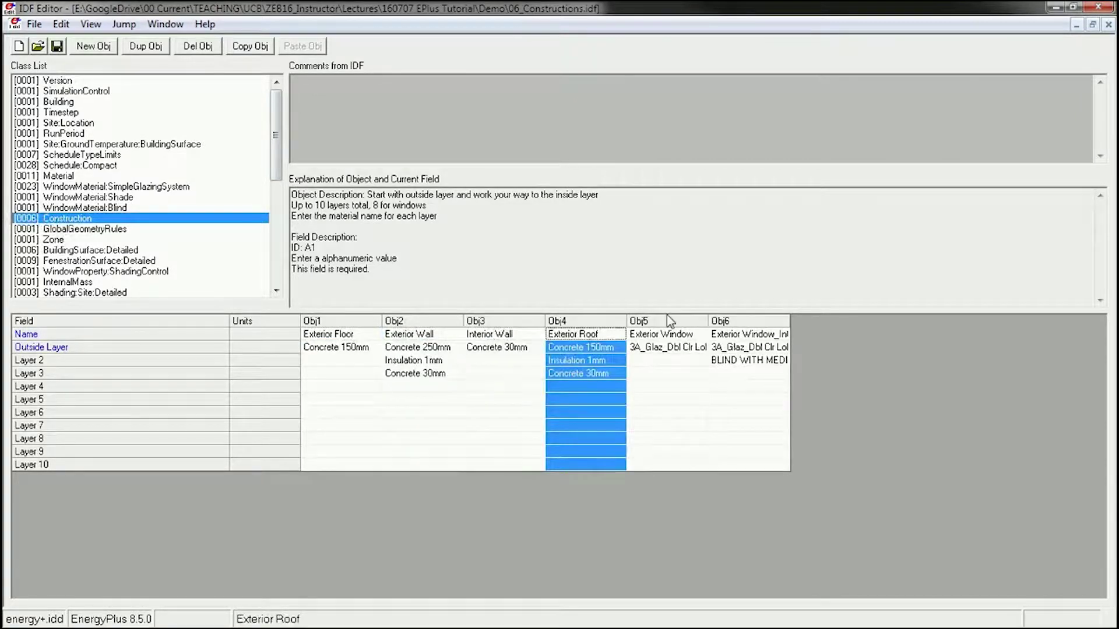
pyautogui.click(350, 339)
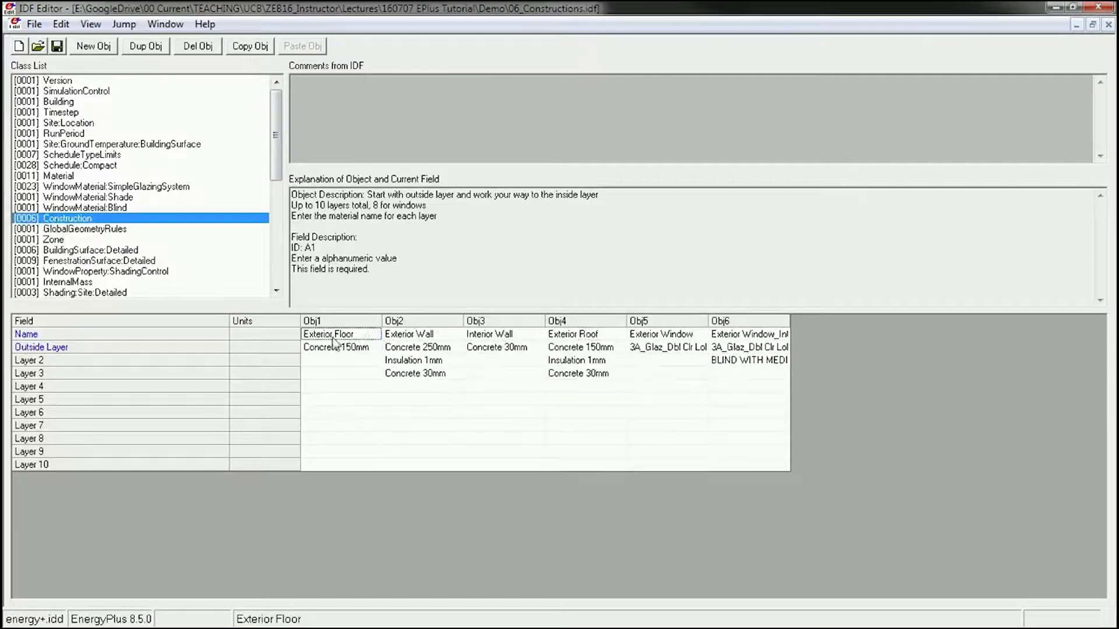
# Step: Inspect the Exterior Wall layers: Concrete 250mm, Insulation 1mm and Concrete 30mm
pyautogui.click(21, 348)
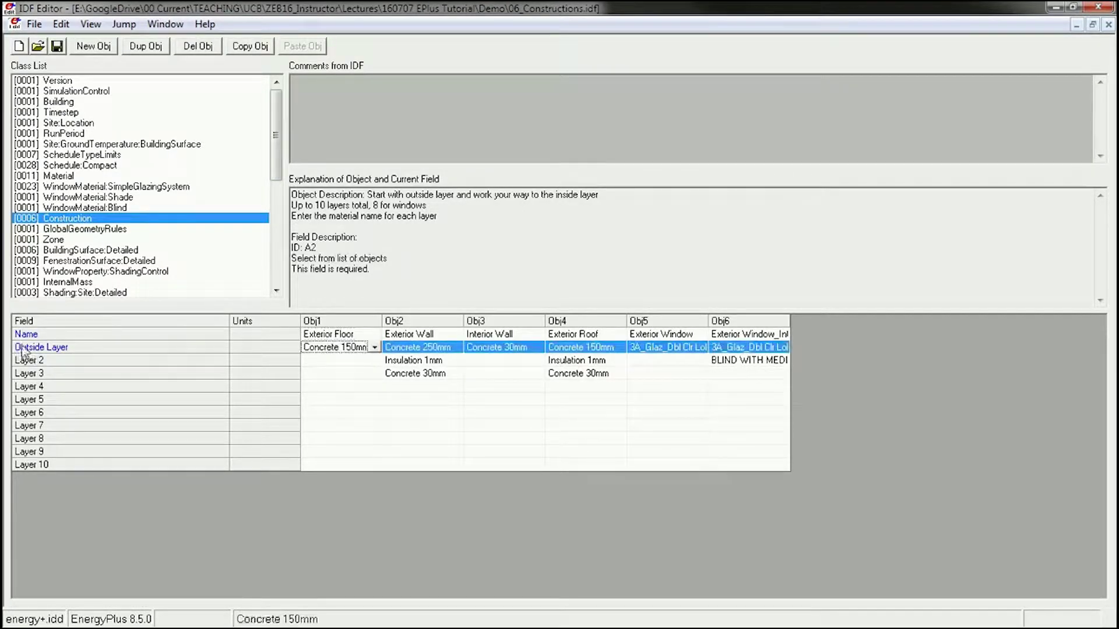
pyautogui.click(344, 397)
pyautogui.click(413, 338)
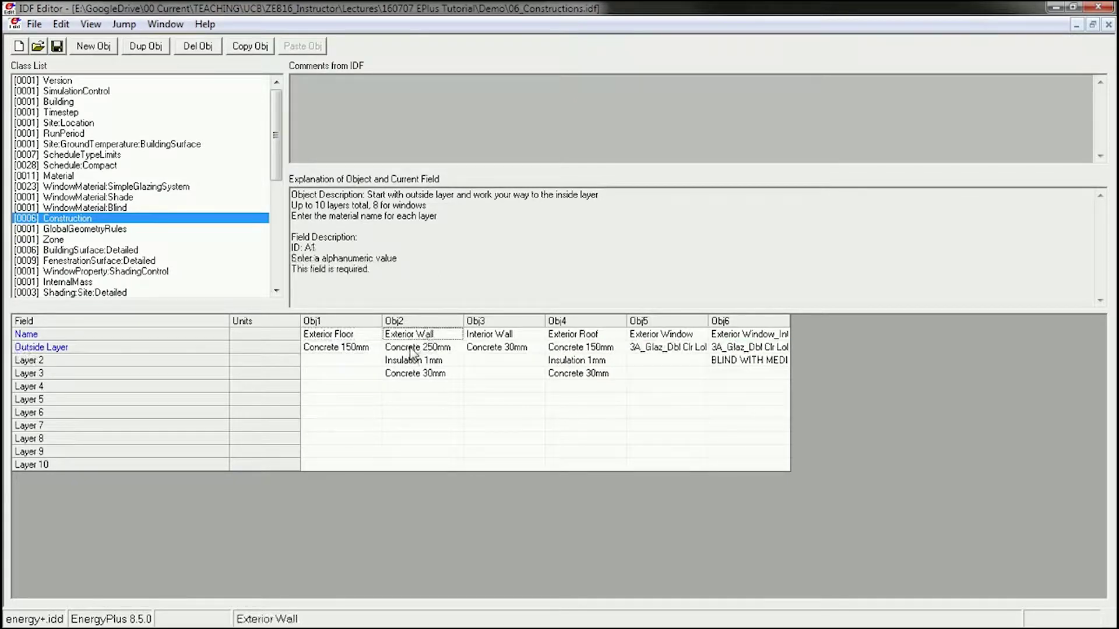
pyautogui.click(410, 349)
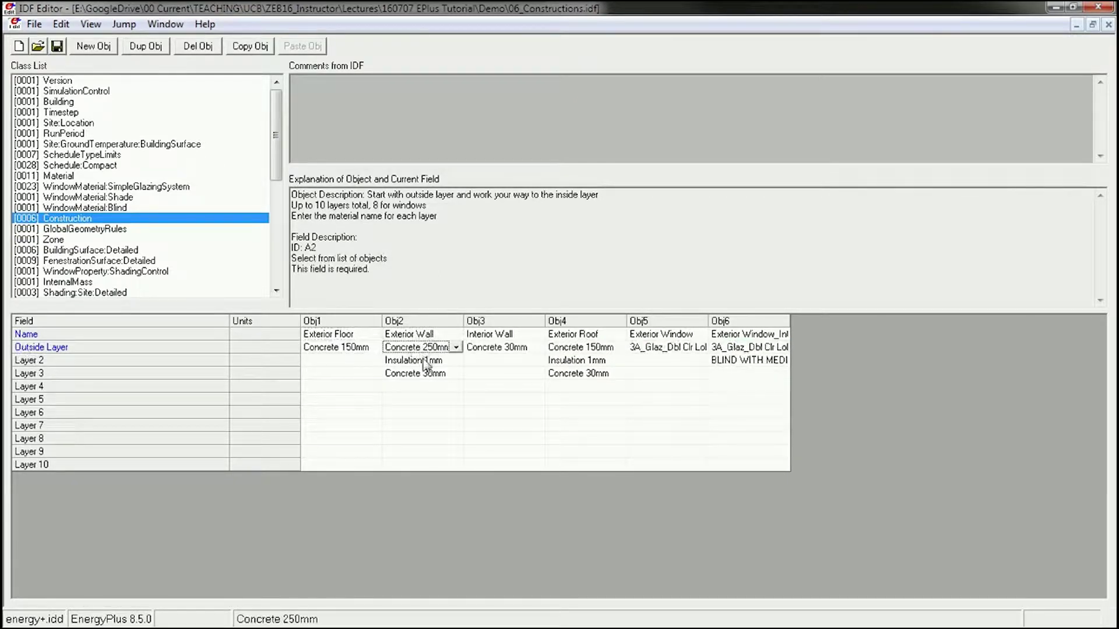
pyautogui.click(402, 361)
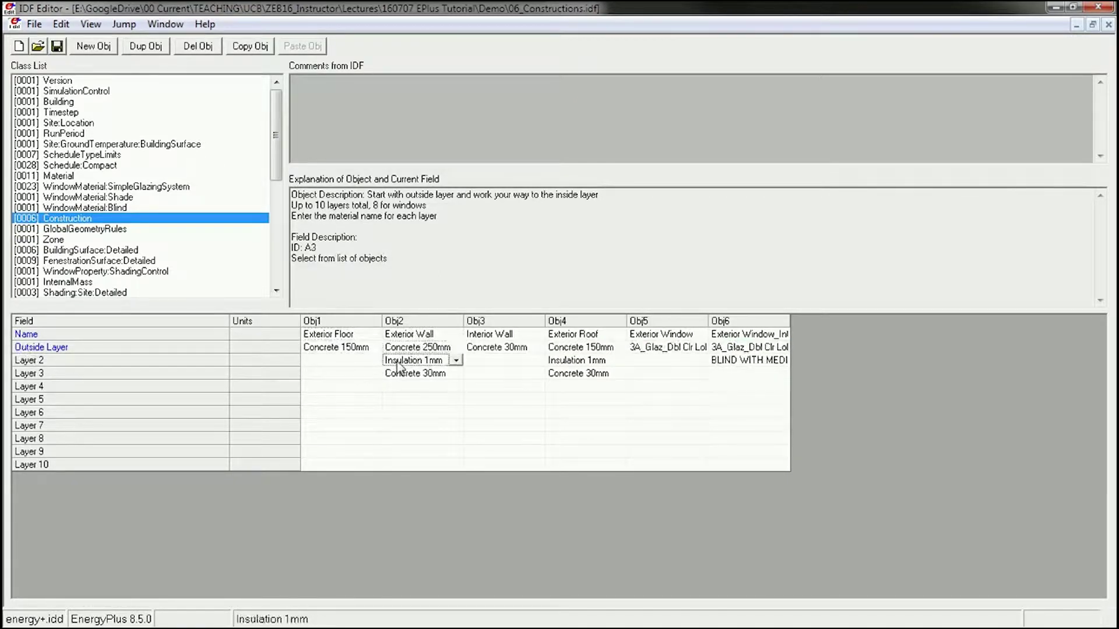
pyautogui.click(433, 376)
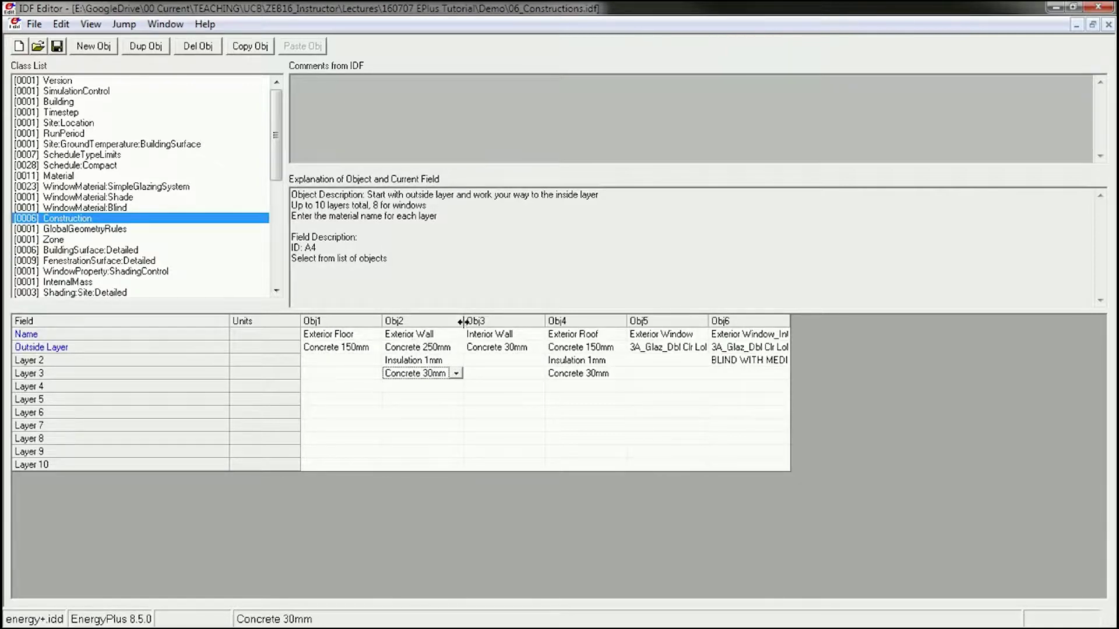
pyautogui.moveTo(464, 322); pyautogui.dragTo(506, 321)
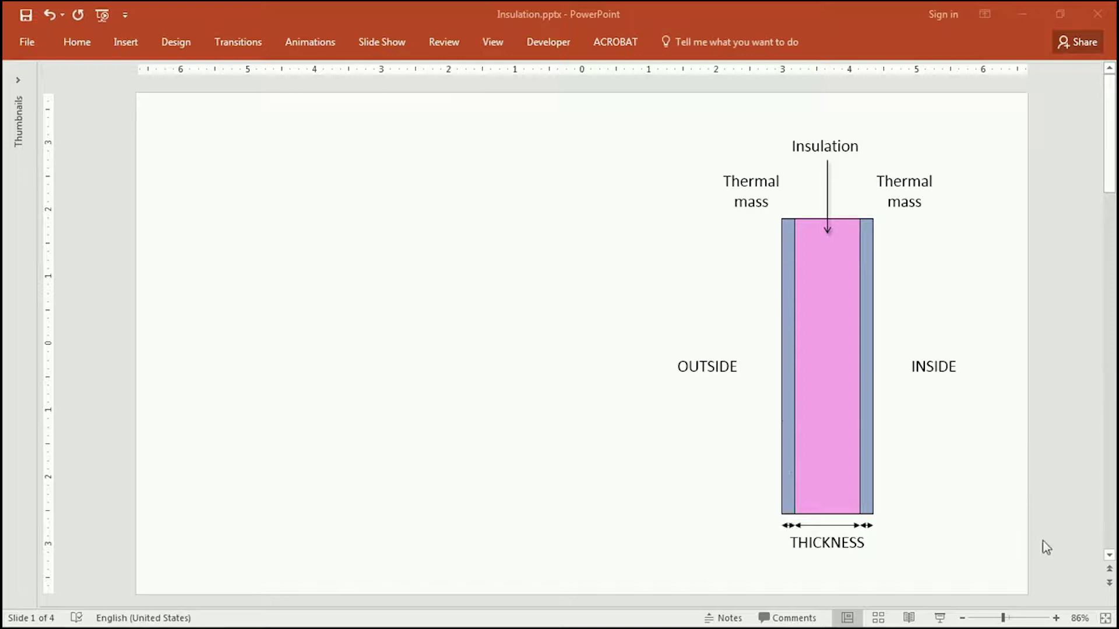
# Step: Scroll to slide 2, showing the 2x6 wood-frame wall section beside the insulation diagram
pyautogui.scroll(-1, 1044, 544)
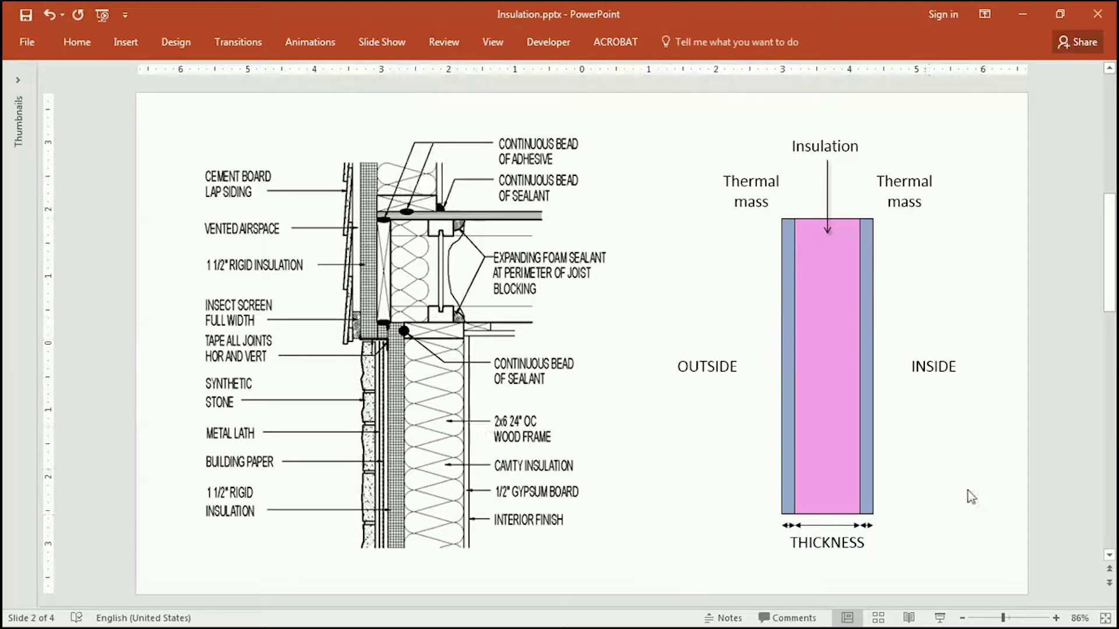
# Step: Page through slides 3 and 4, then switch to the calculator workbook's DHW Energy sheet
pyautogui.scroll(-1, 989, 453)
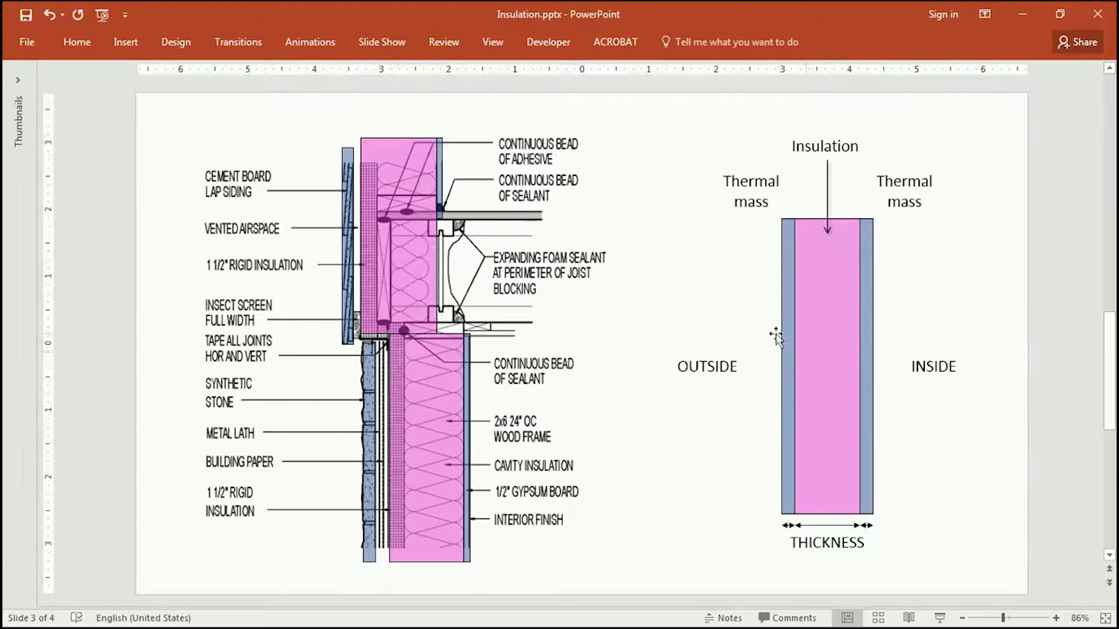
pyautogui.scroll(-1, 962, 445)
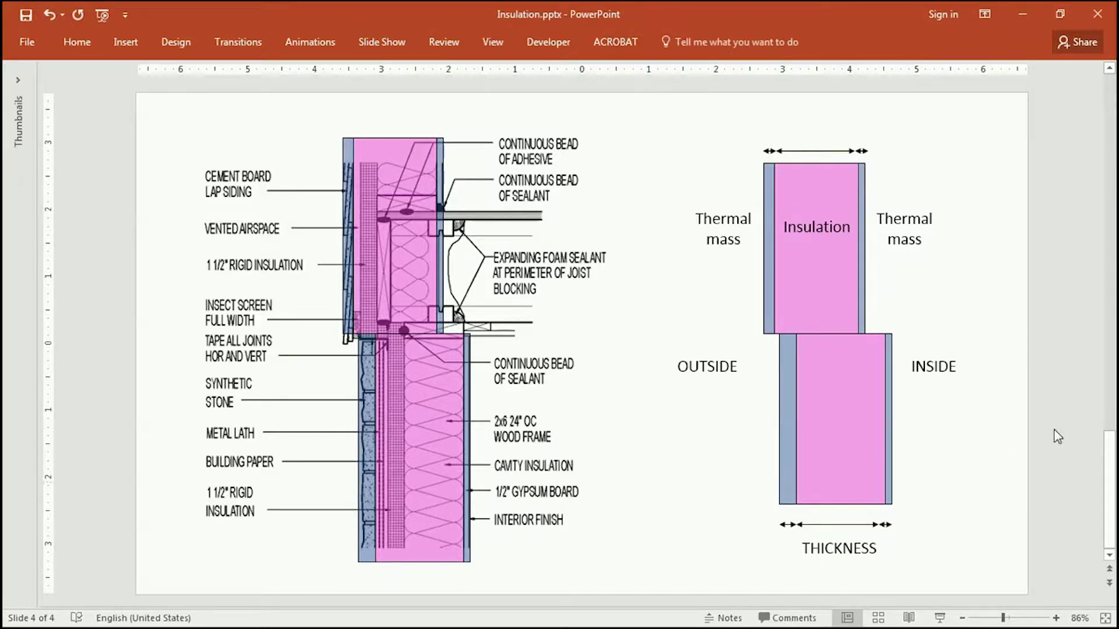
pyautogui.hotkey('alt', 'Tab')
# Step: Maximize Excel, view the Effective U Value sheet's Equivalent Insulation Thickness, then return to PowerPoint
pyautogui.doubleClick(568, 17)
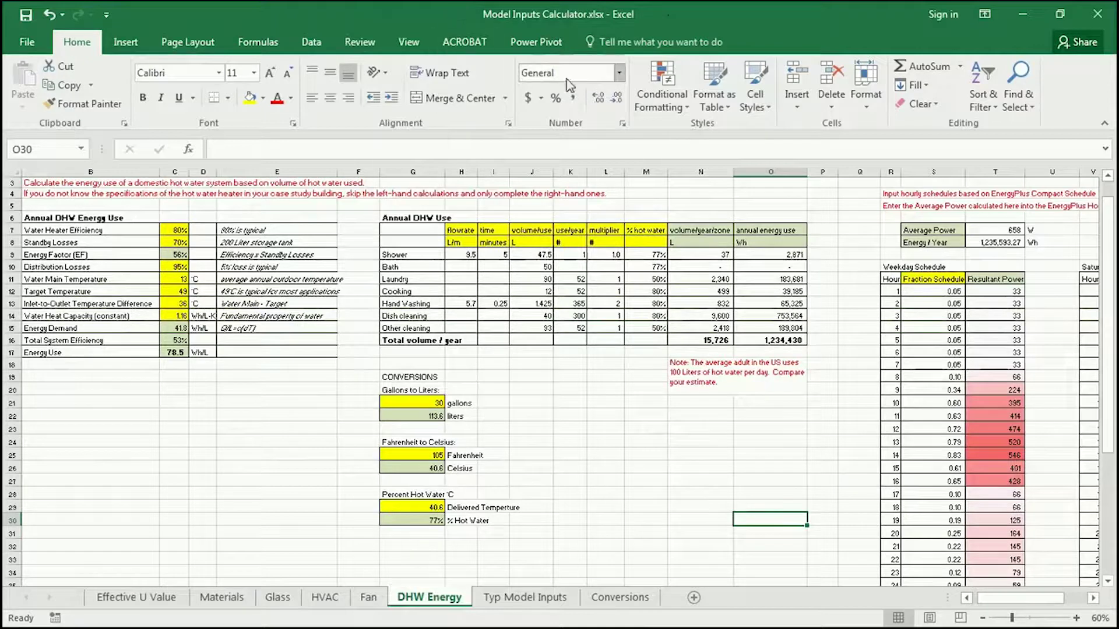
pyautogui.click(202, 520)
pyautogui.click(148, 597)
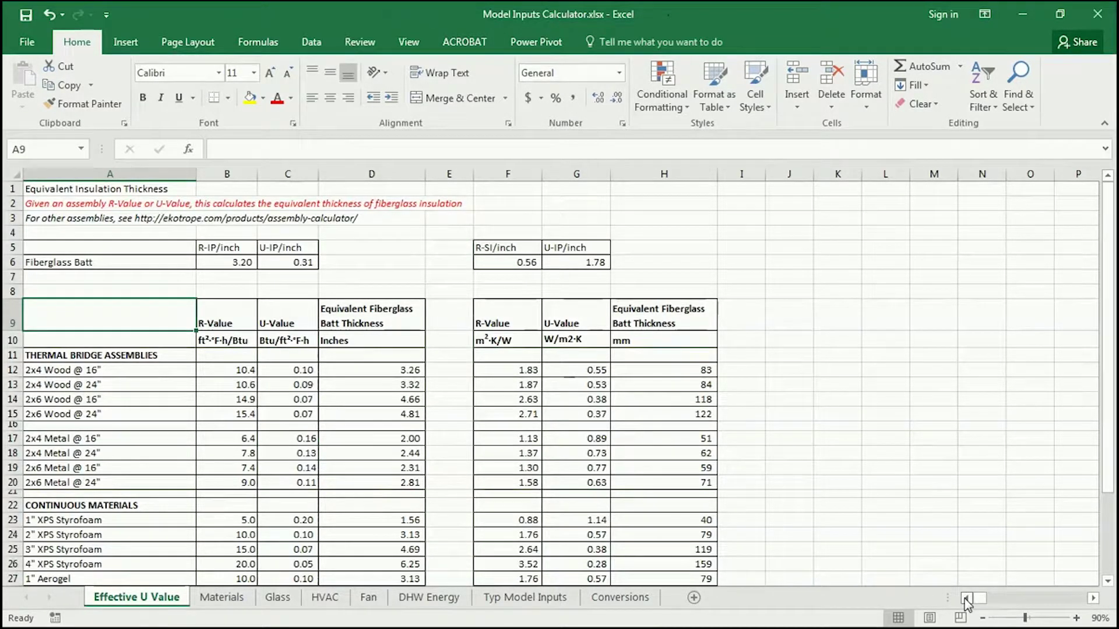
pyautogui.click(50, 189)
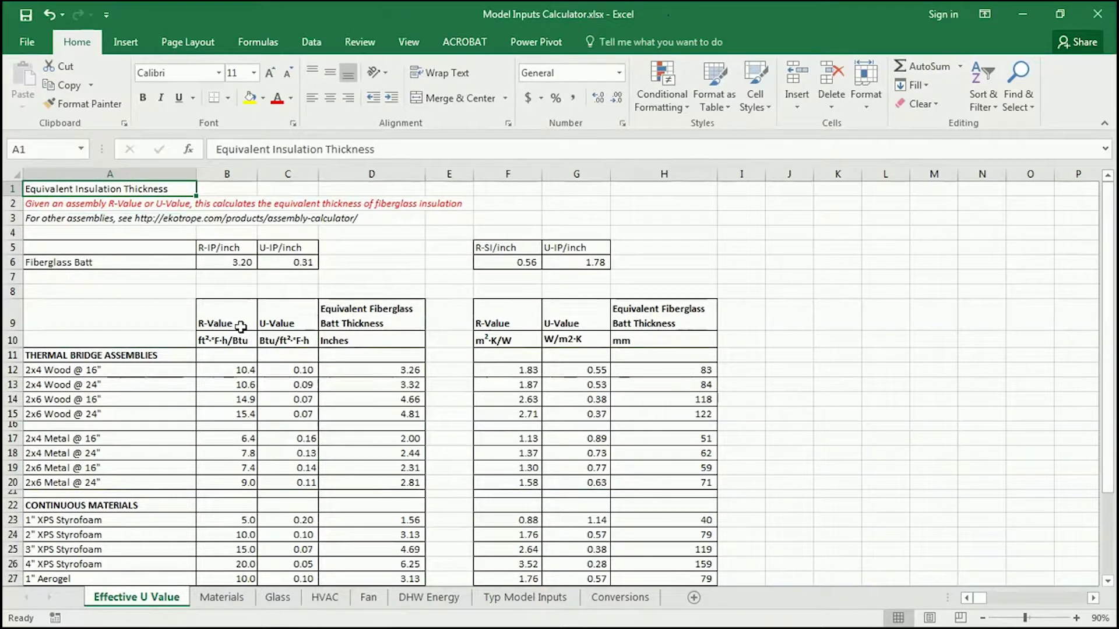
pyautogui.hotkey('alt', 'Tab')
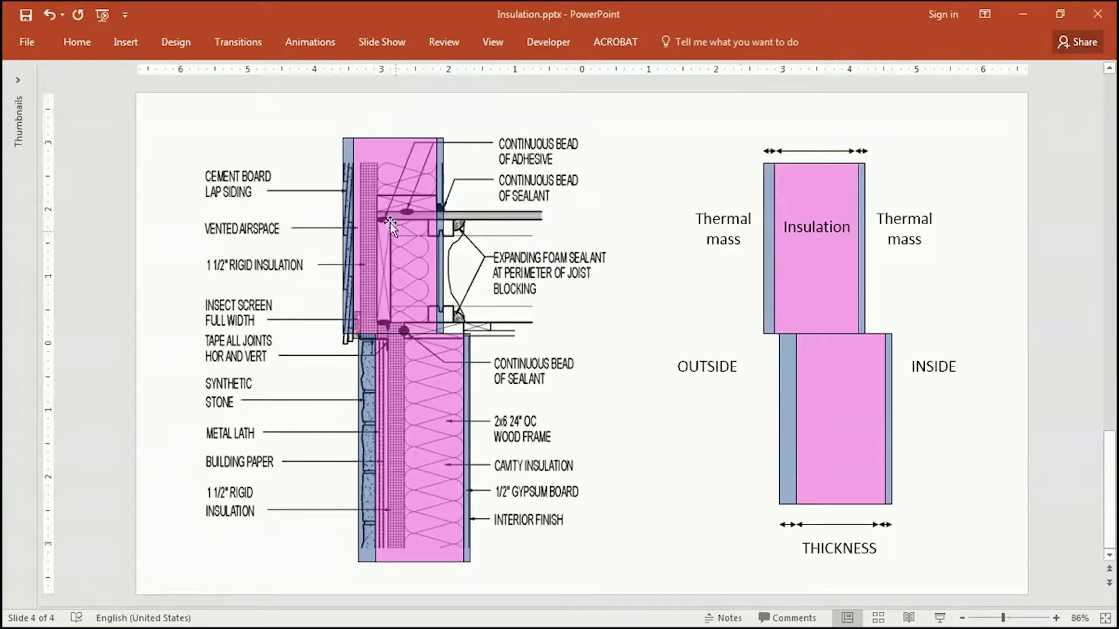
# Step: Scroll back to slide 2, then minimize PowerPoint to reveal the calculator
pyautogui.scroll(1, 672, 523)
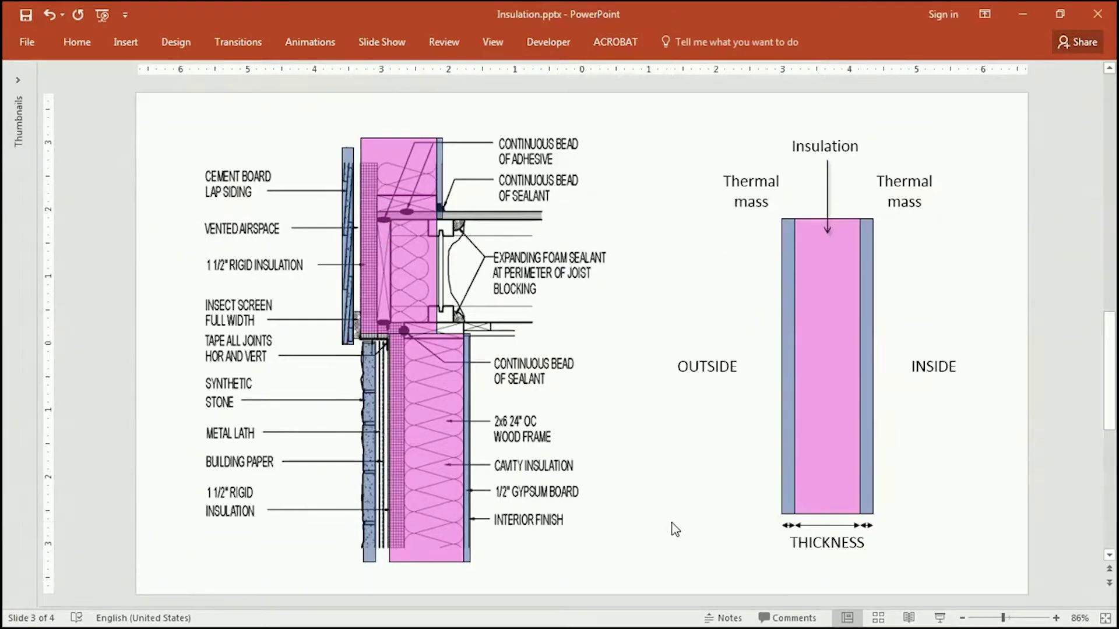
pyautogui.scroll(1, 674, 528)
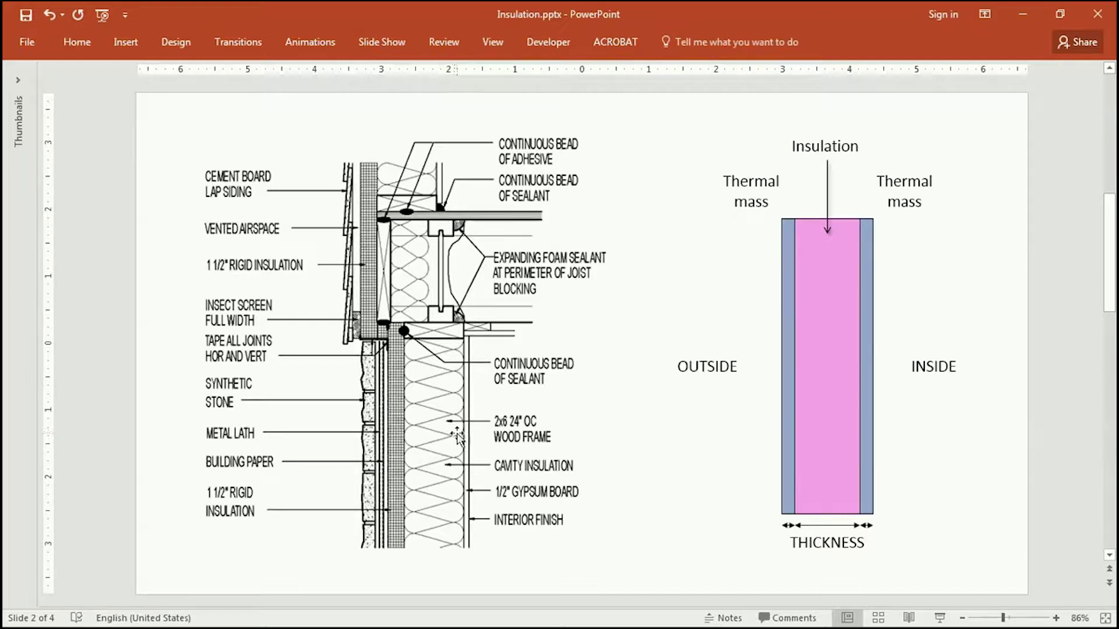
pyautogui.click(1018, 11)
pyautogui.click(126, 293)
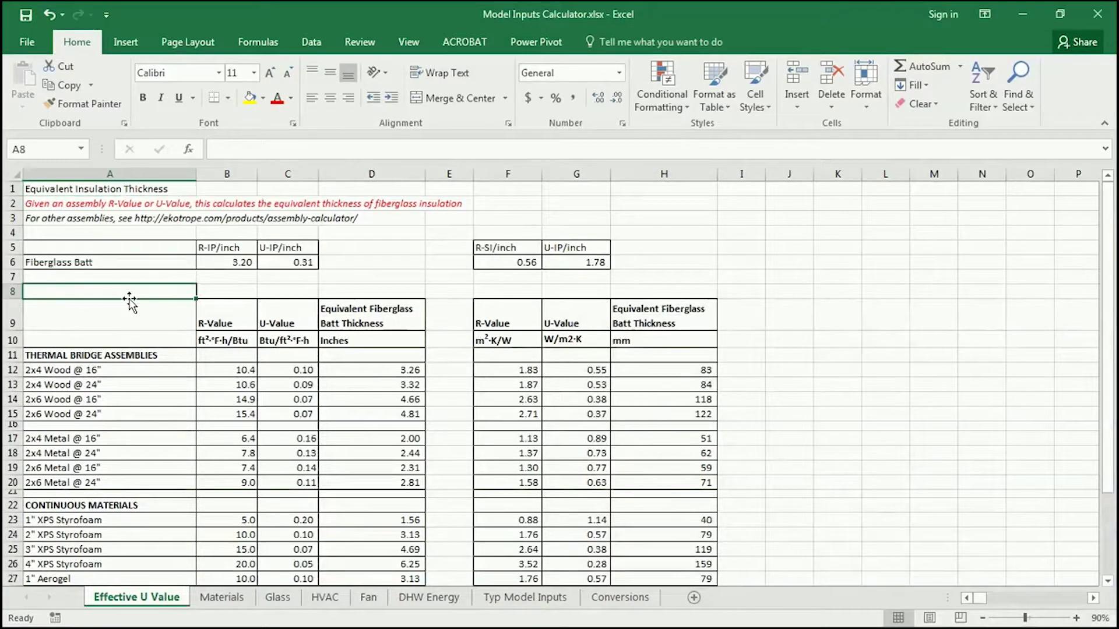
pyautogui.scroll(-1, 123, 315)
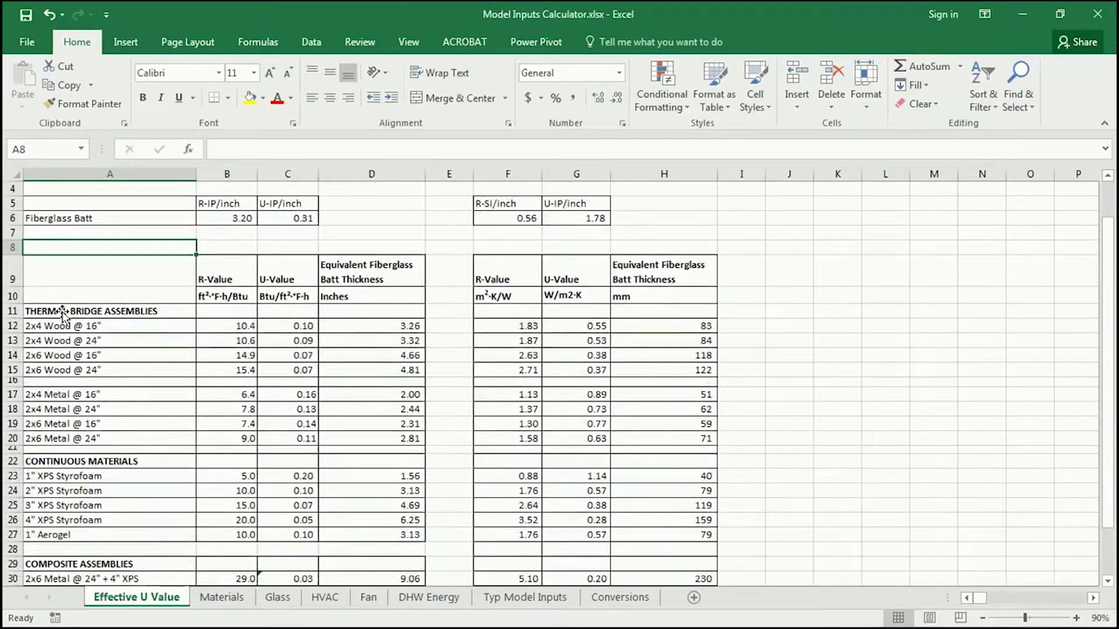
pyautogui.moveTo(64, 311); pyautogui.dragTo(54, 365)
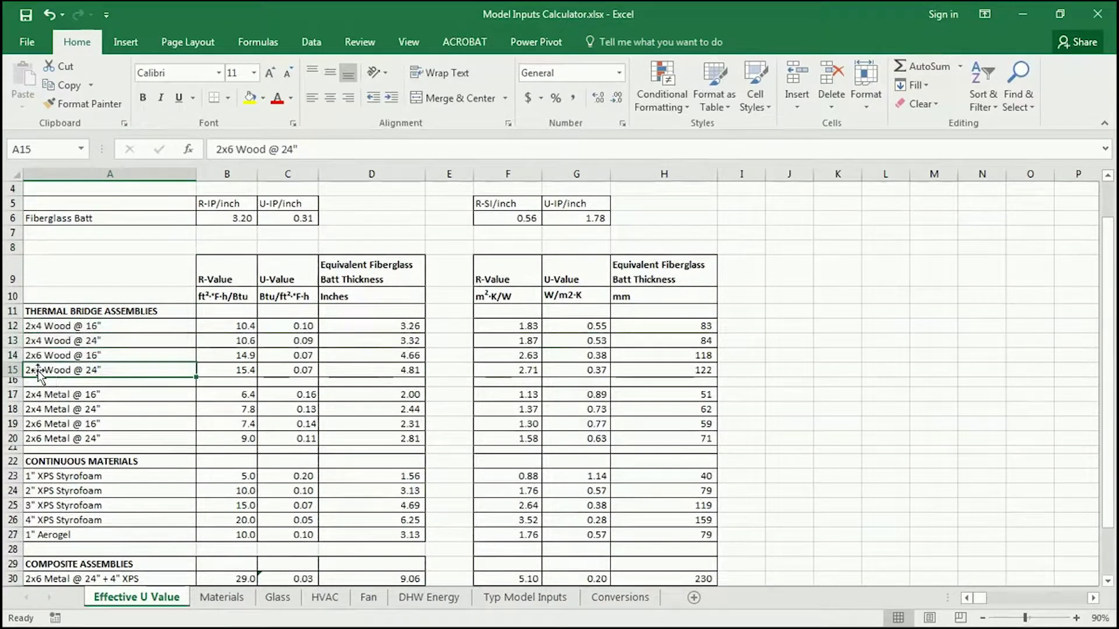
pyautogui.click(12, 373)
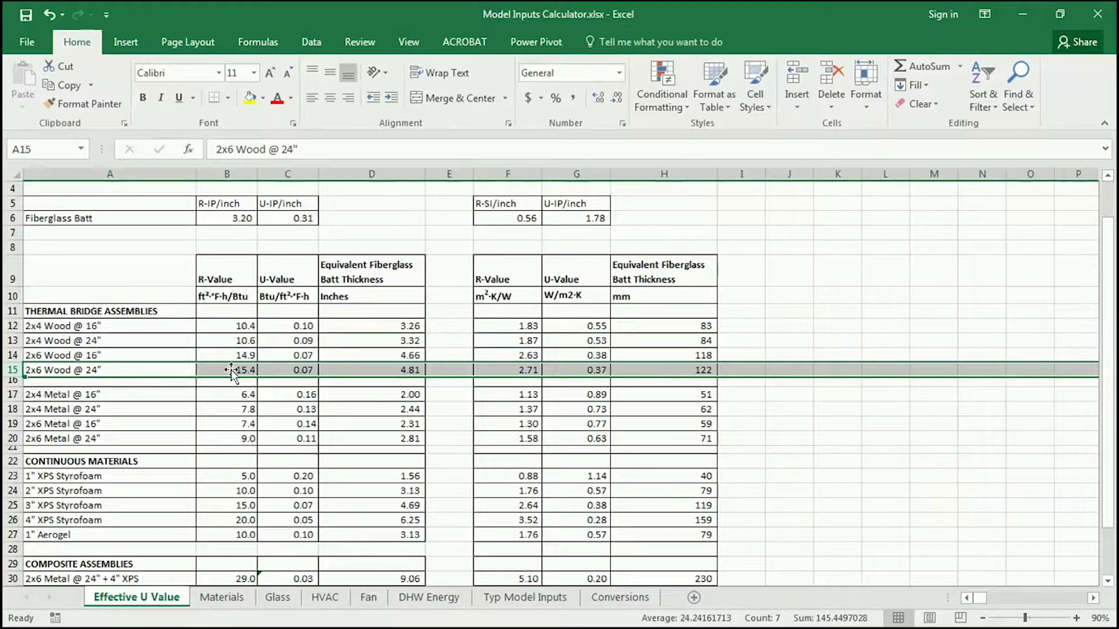
pyautogui.click(510, 371)
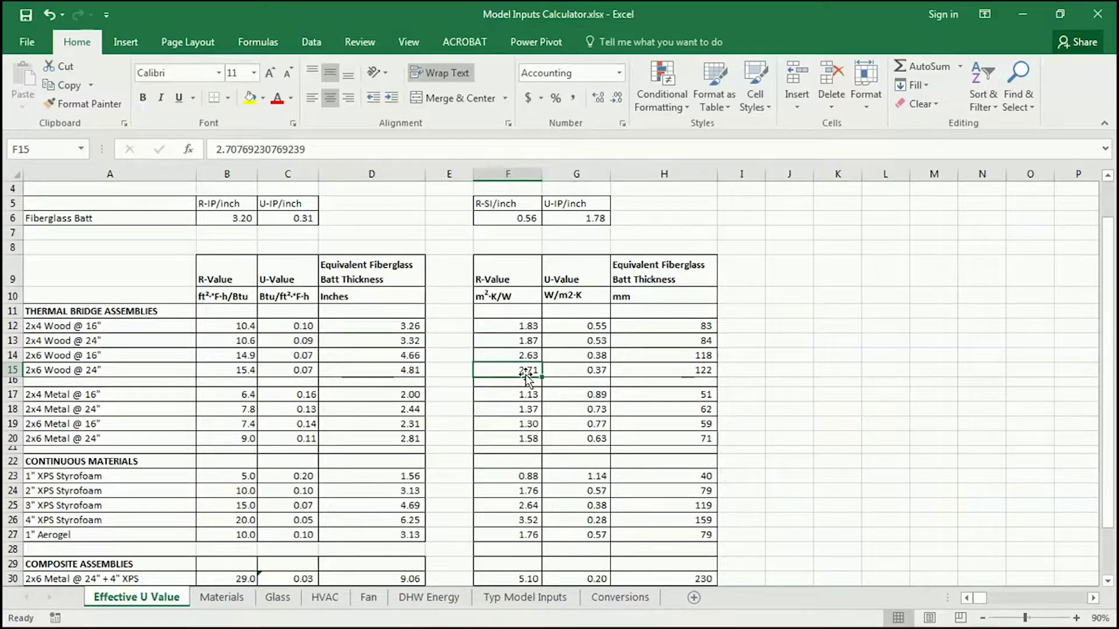
pyautogui.click(402, 370)
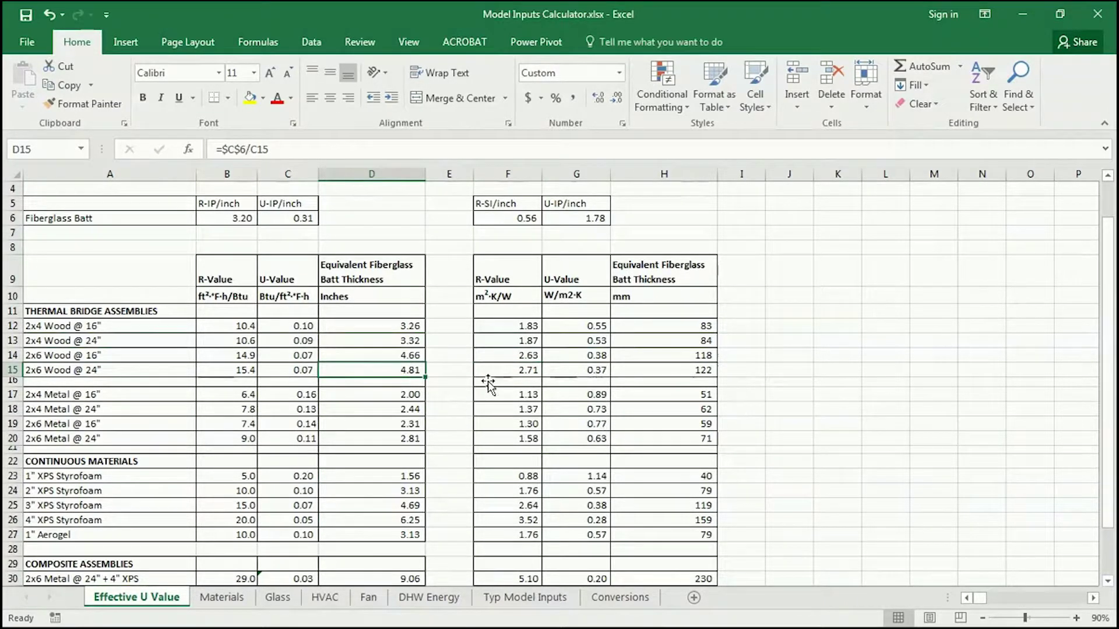
pyautogui.click(705, 371)
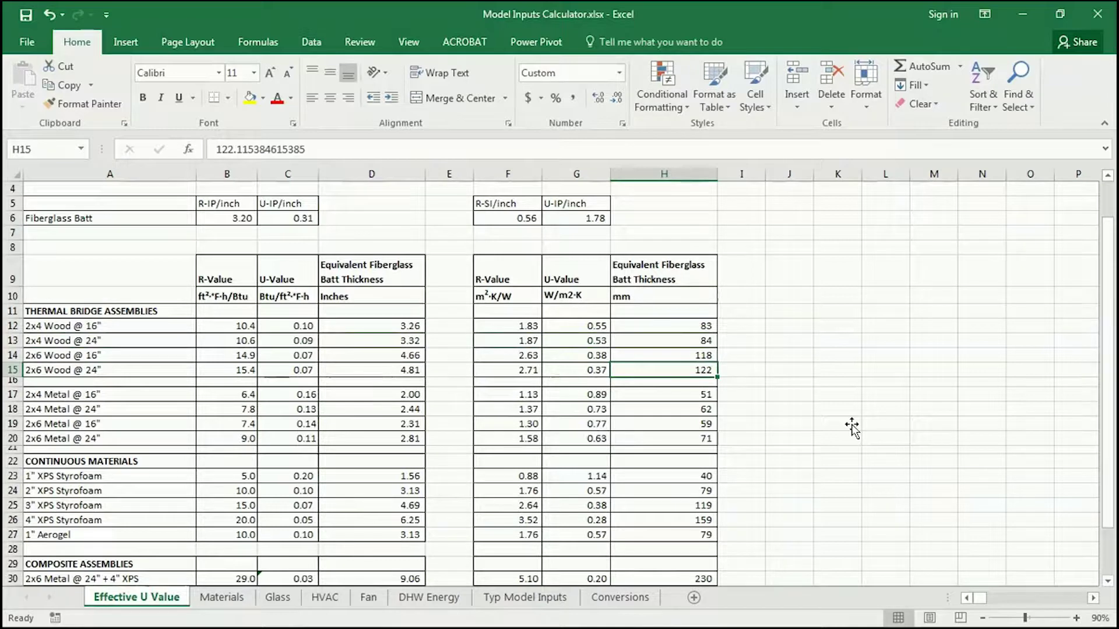
pyautogui.click(403, 376)
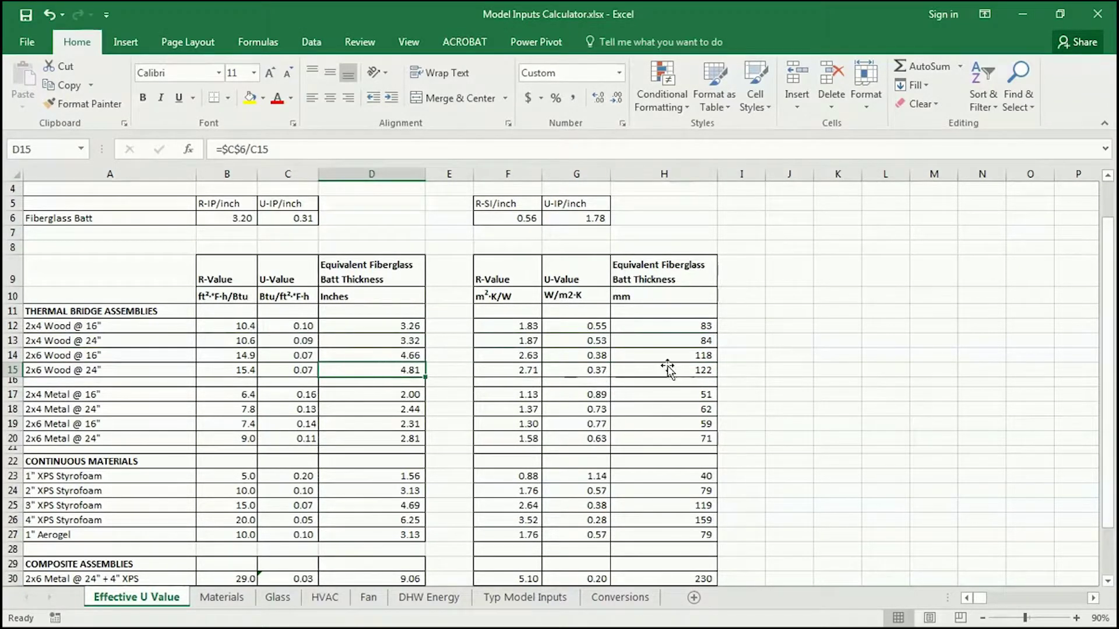
pyautogui.click(691, 372)
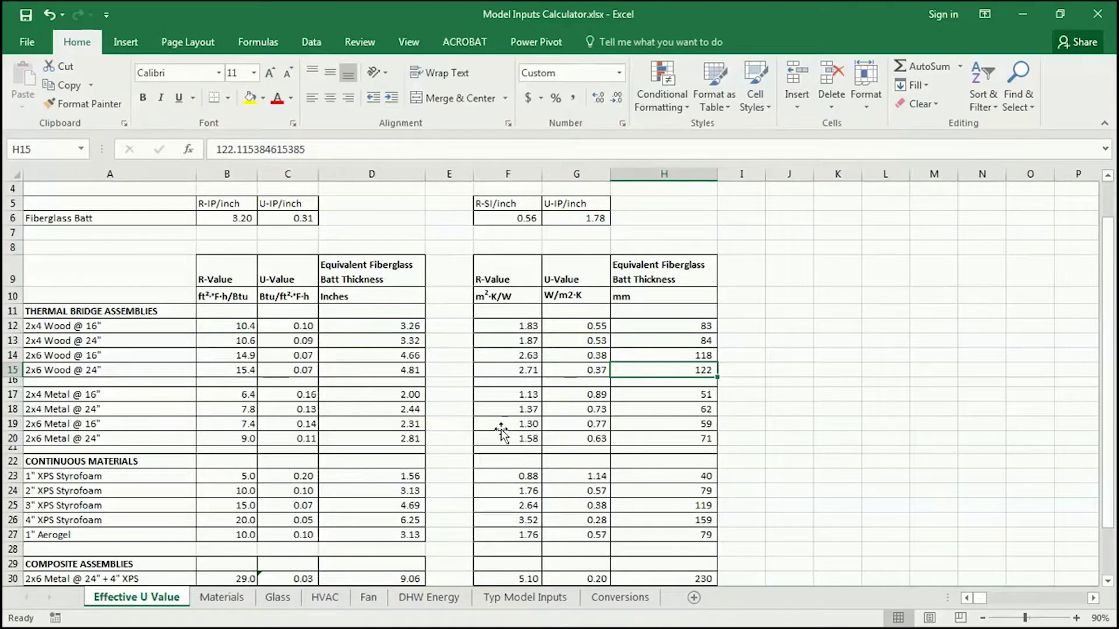
pyautogui.click(15, 370)
pyautogui.scroll(-2, 81, 401)
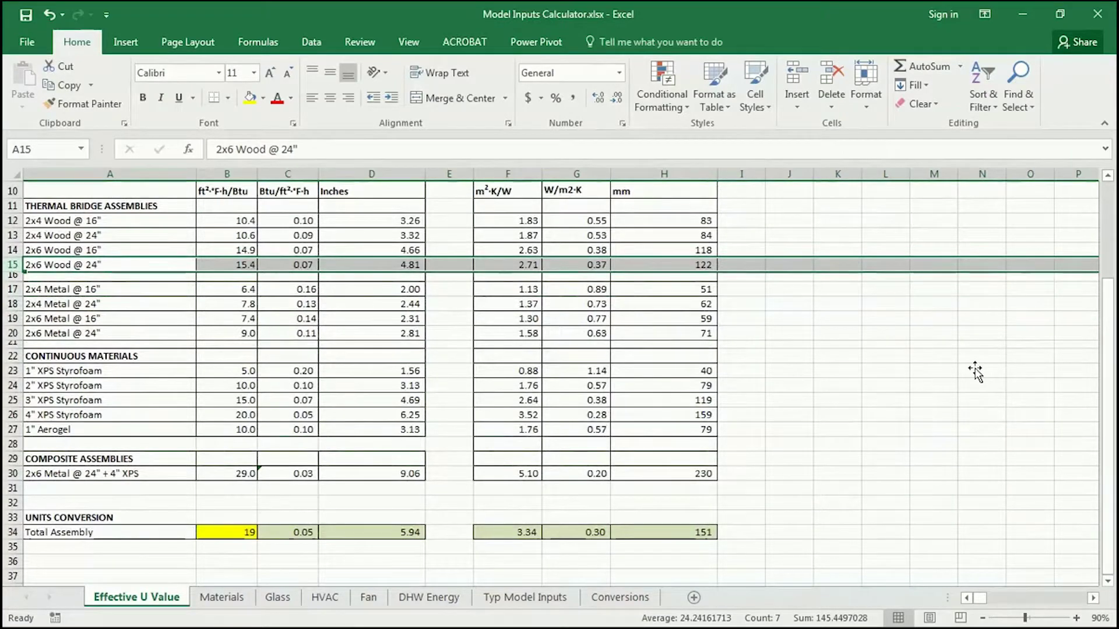
pyautogui.hotkey('alt', 'Tab')
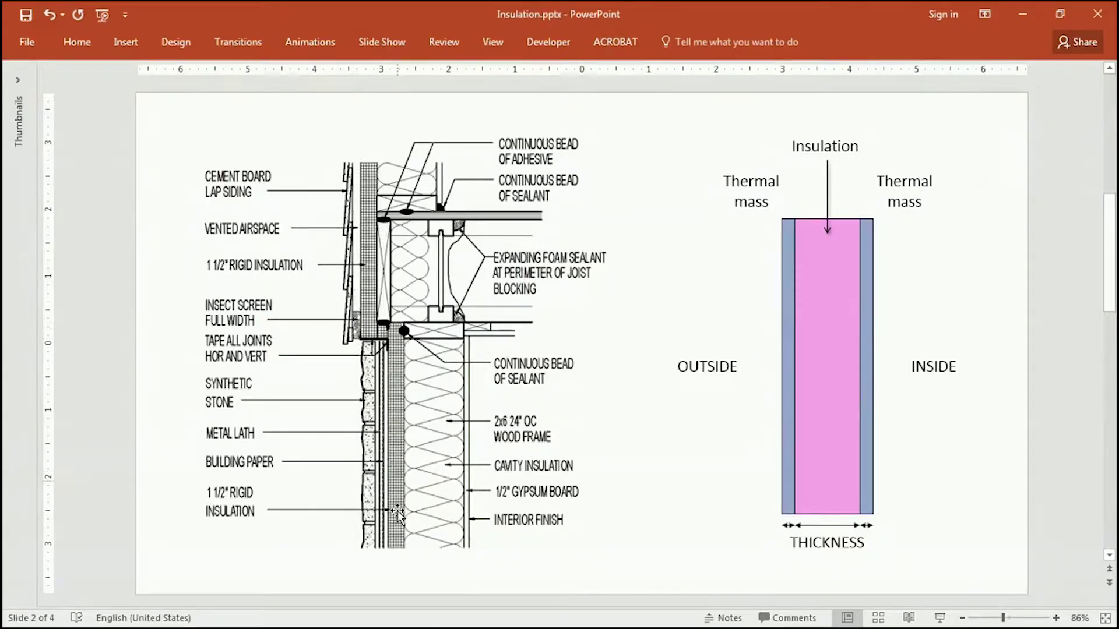
# Step: Compare the 1" XPS Styrofoam thickness formula with the 2x6 Wood @ 24" formula
pyautogui.click(1023, 14)
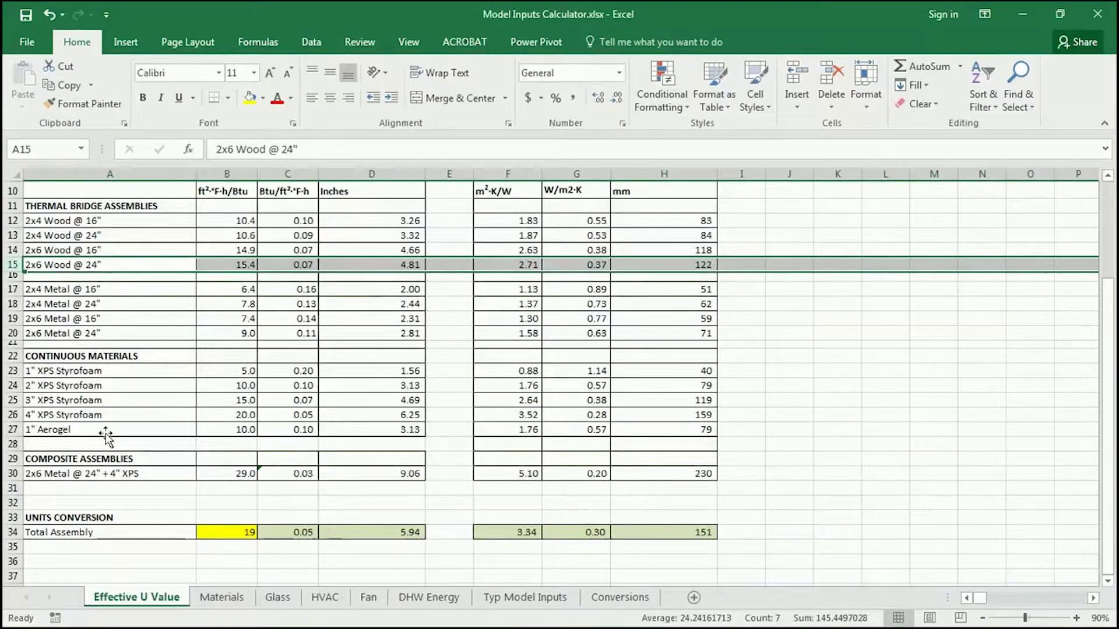
pyautogui.click(13, 371)
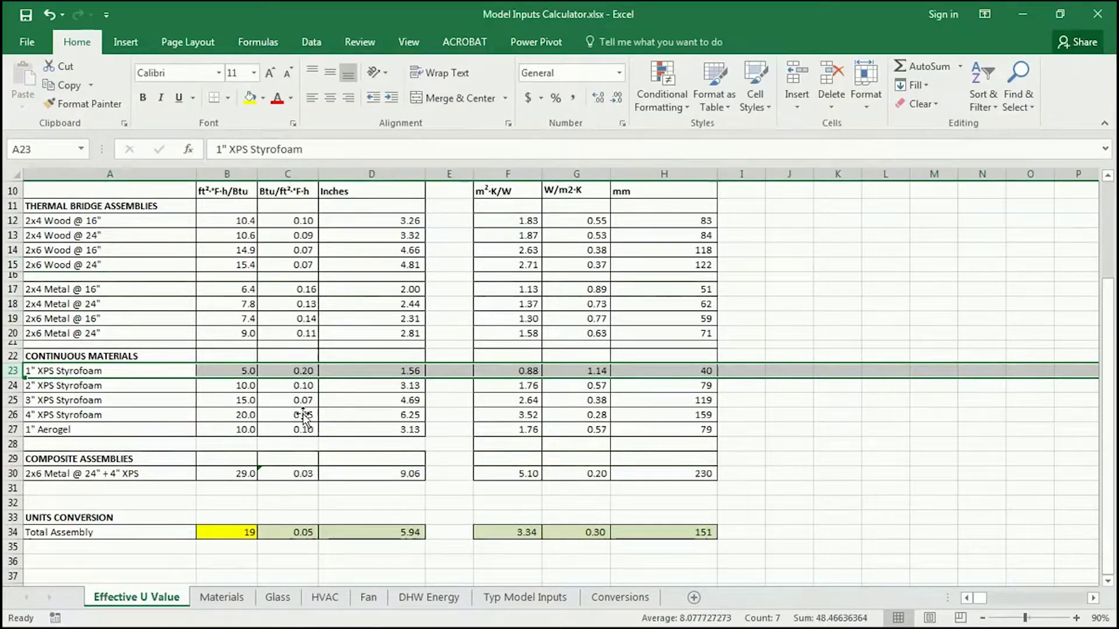
pyautogui.click(408, 373)
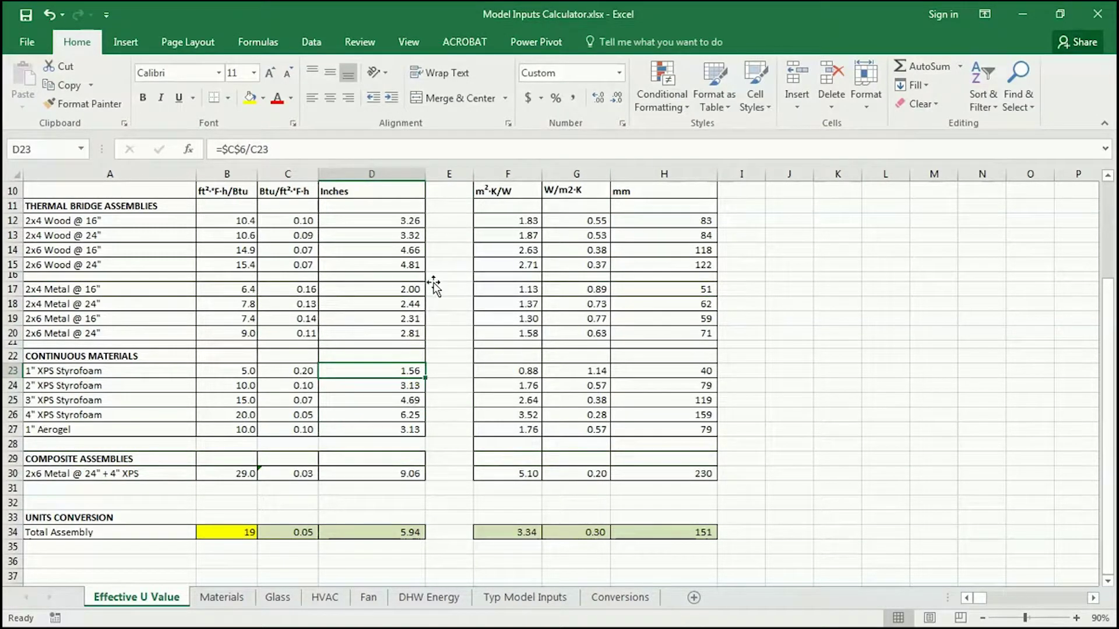
pyautogui.click(416, 264)
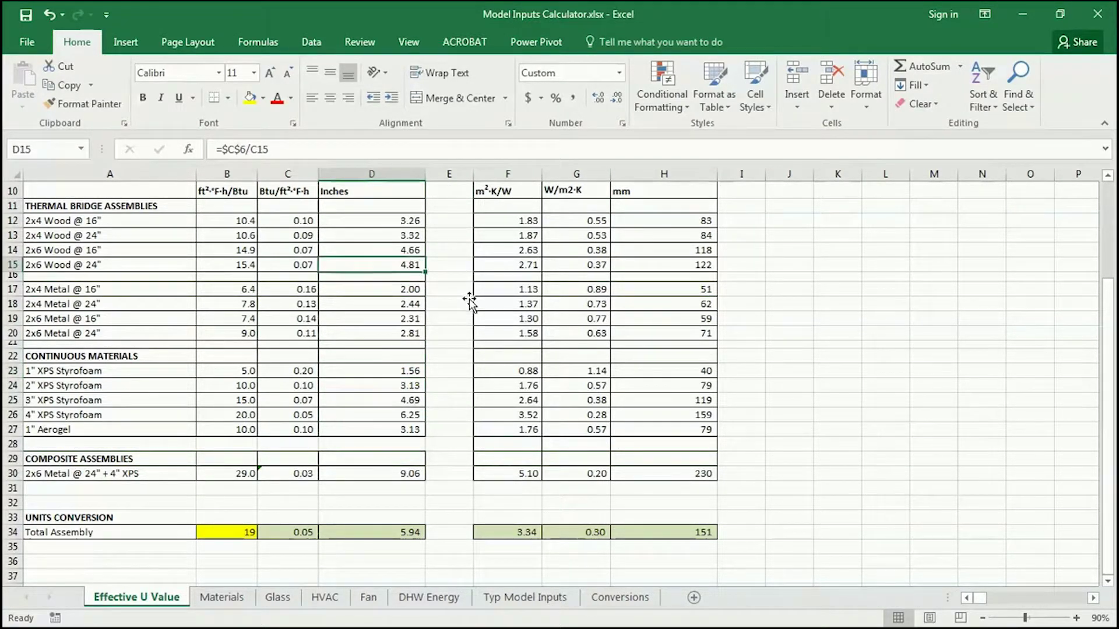
pyautogui.click(410, 373)
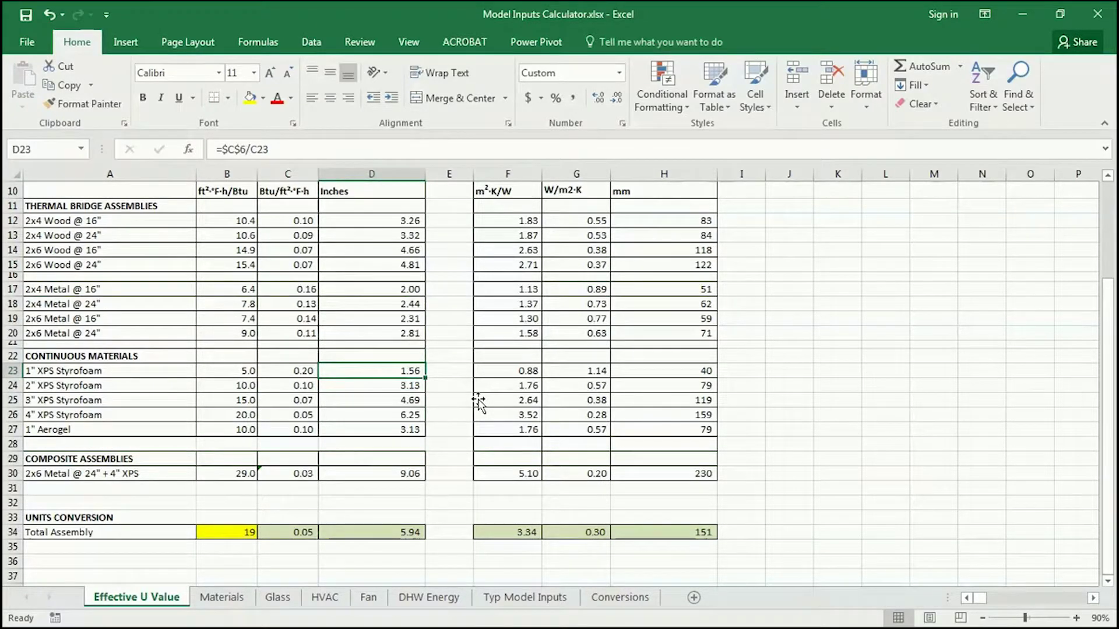
pyautogui.scroll(-1, 478, 402)
pyautogui.scroll(1, 478, 402)
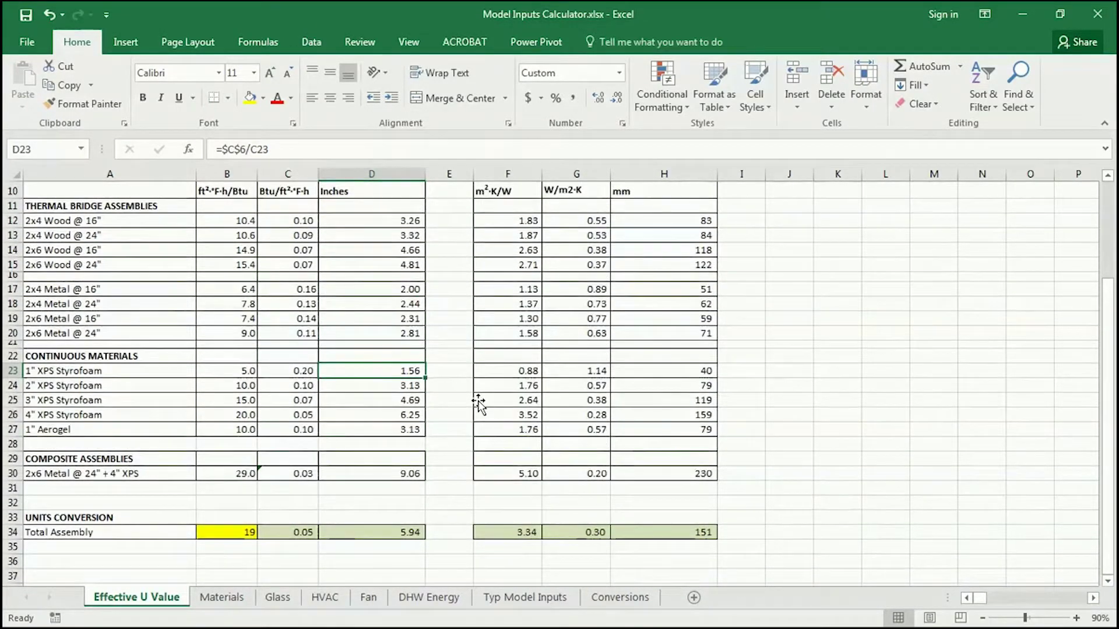
pyautogui.scroll(1, 478, 402)
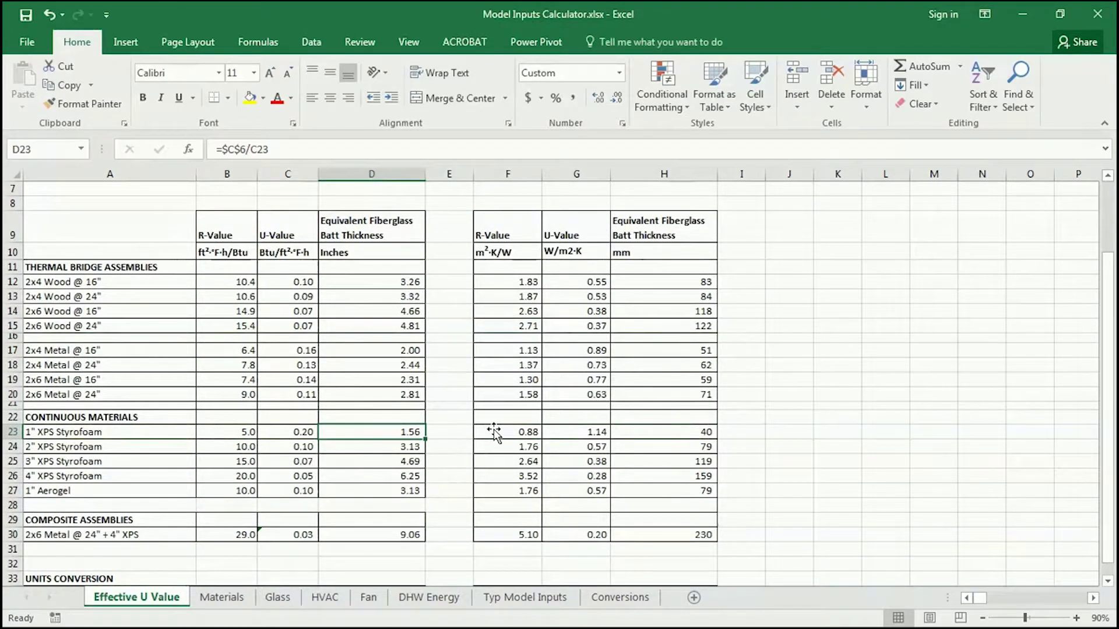
pyautogui.scroll(-2, 494, 432)
pyautogui.scroll(4, 494, 432)
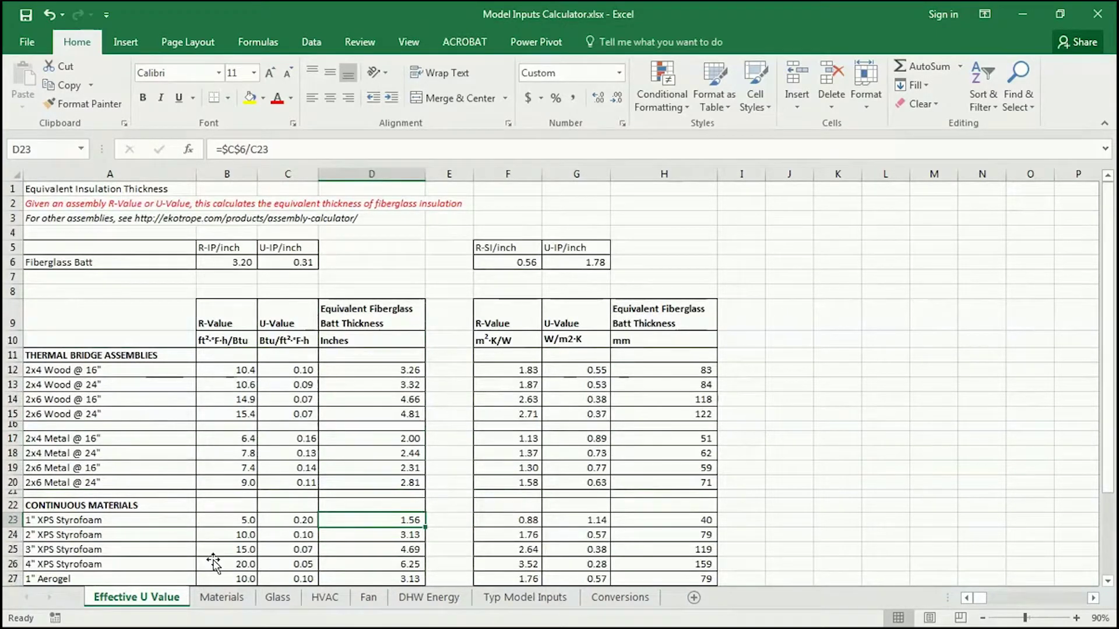
pyautogui.scroll(-2, 125, 400)
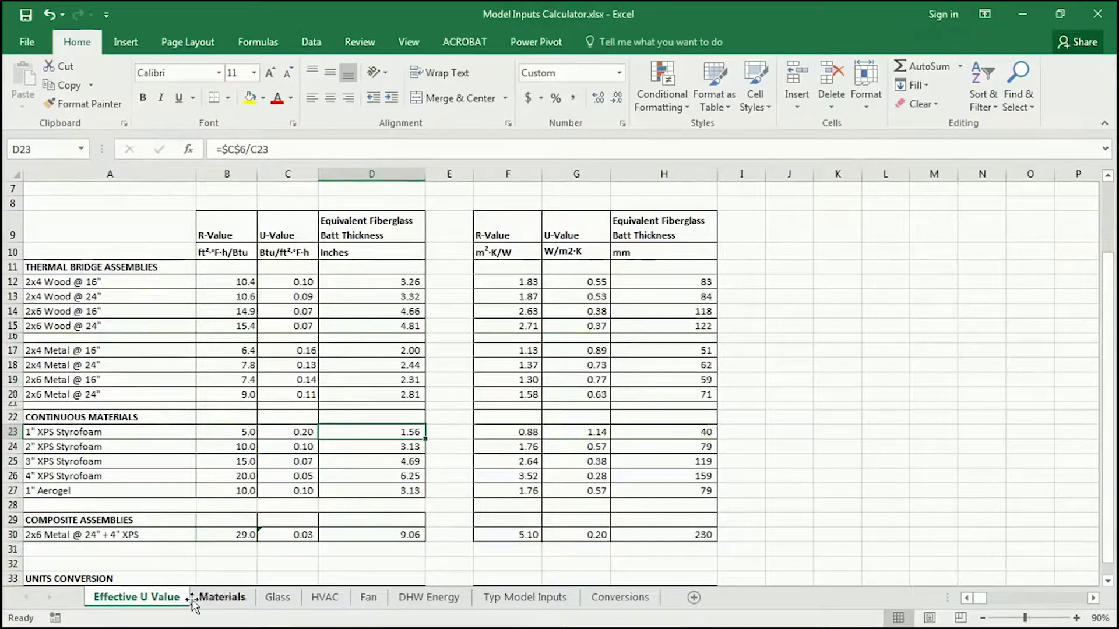
# Step: On the Materials sheet, inspect the Resistance (IP) and (SI) columns and E8's formula
pyautogui.click(211, 597)
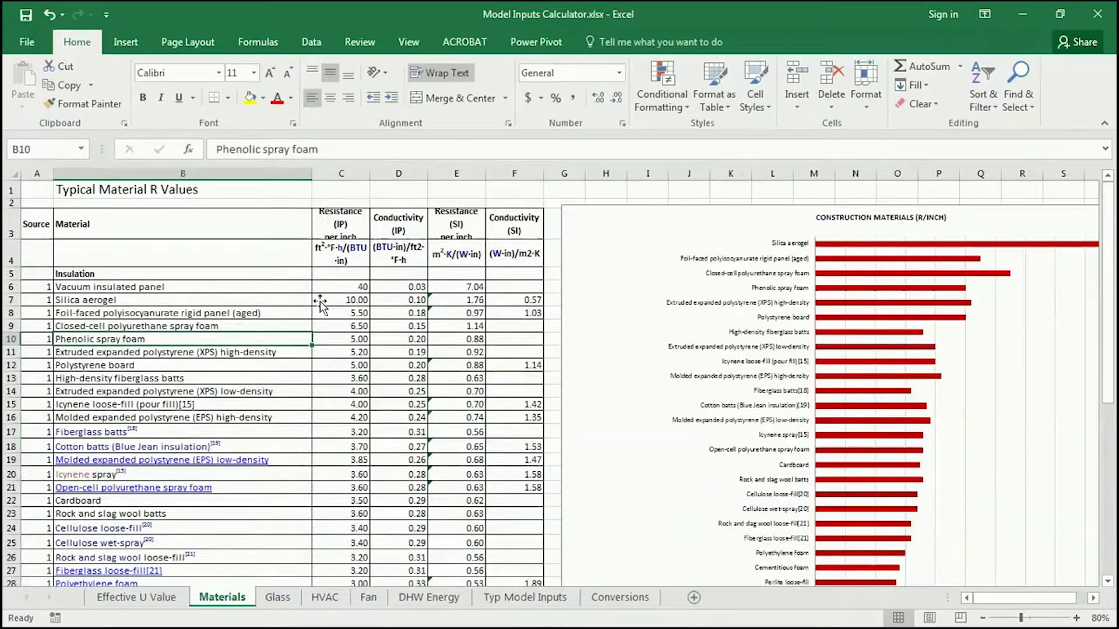
pyautogui.scroll(-6, 351, 289)
pyautogui.scroll(-5, 352, 289)
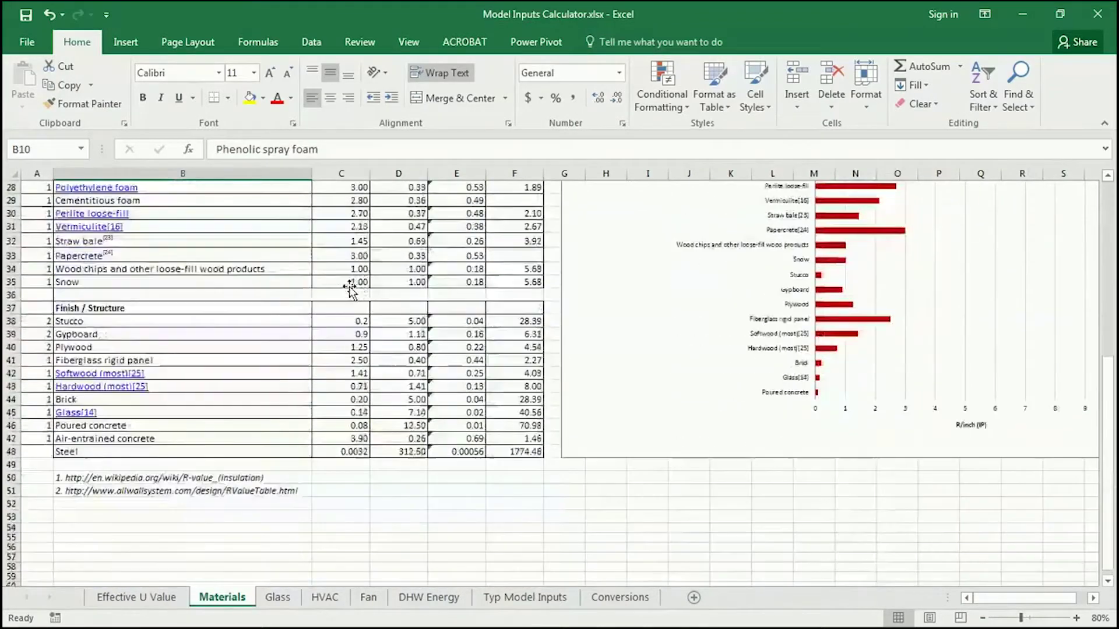
pyautogui.scroll(6, 247, 379)
pyautogui.scroll(5, 247, 379)
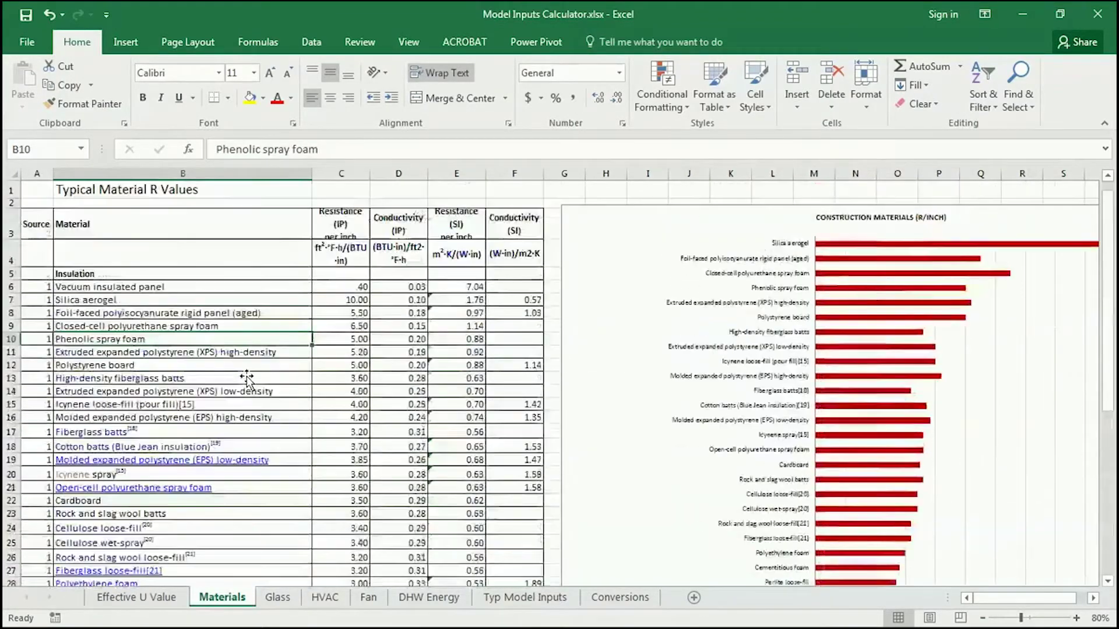
pyautogui.click(355, 175)
pyautogui.press('Down')
pyautogui.press('Down')
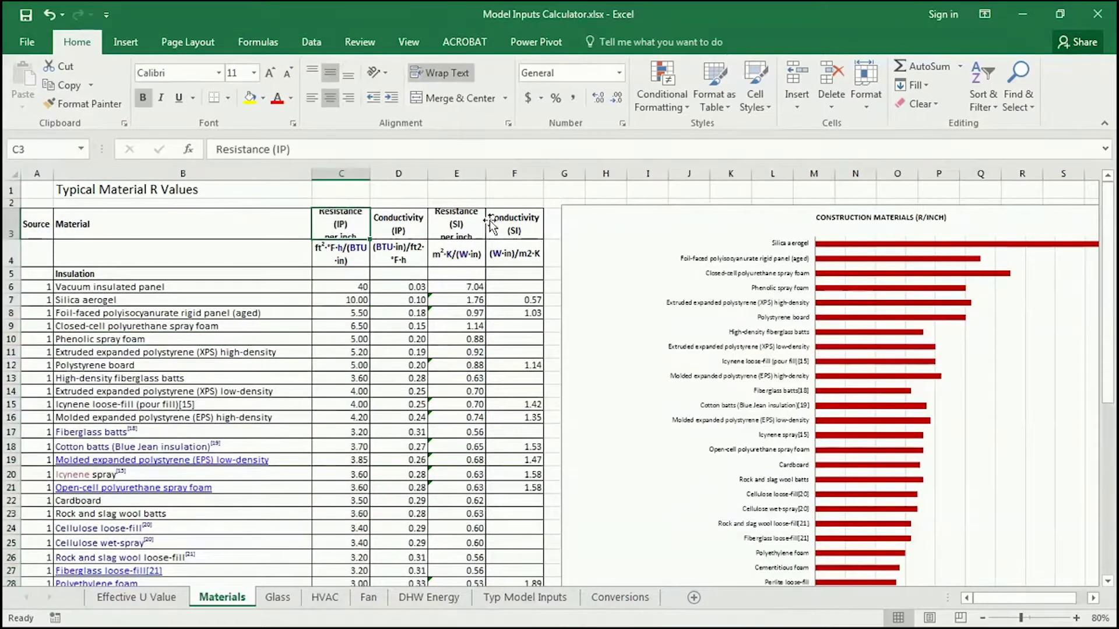
pyautogui.click(469, 174)
pyautogui.click(456, 313)
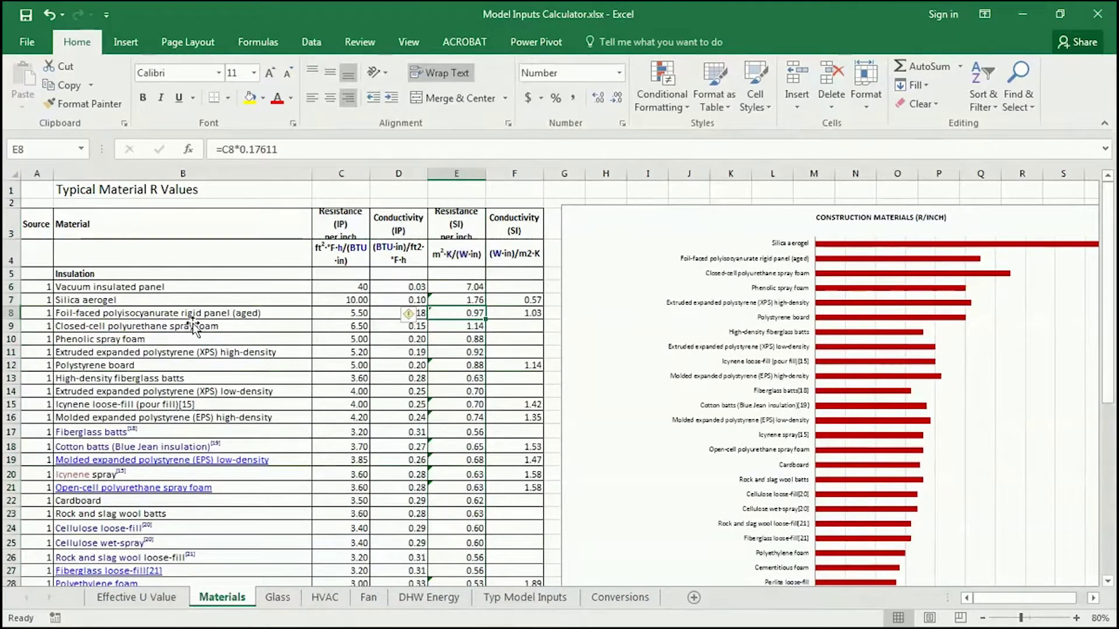
# Step: Scroll through the material R-values, then minimize Excel to return to the IDF Editor
pyautogui.scroll(-1, 267, 302)
pyautogui.scroll(-5, 267, 301)
pyautogui.scroll(6, 266, 302)
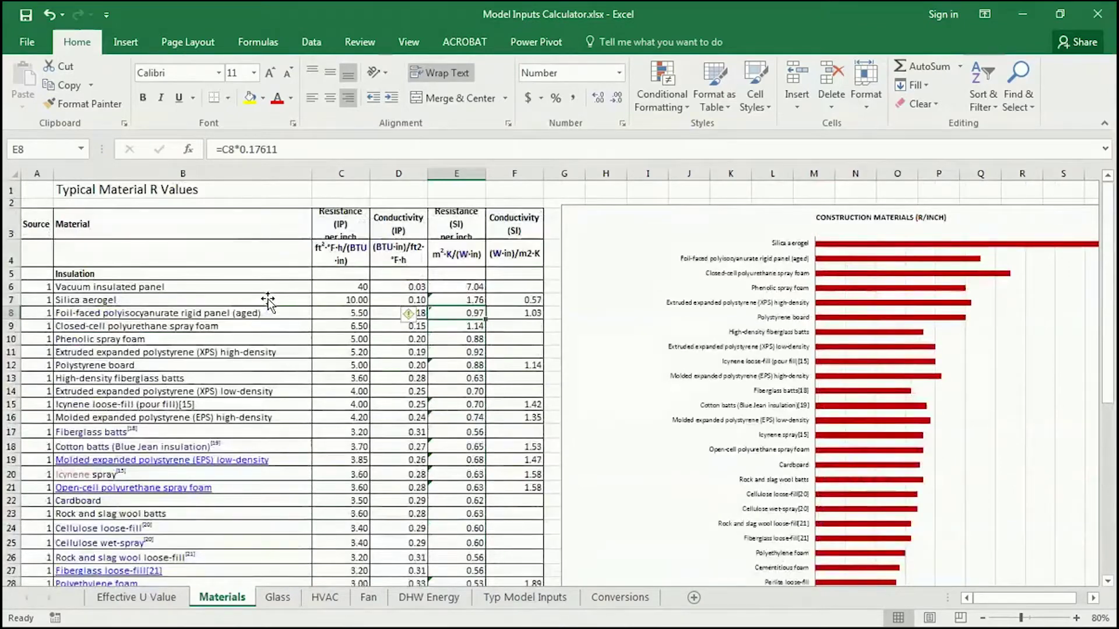
pyautogui.scroll(-5, 267, 302)
pyautogui.scroll(-2, 267, 302)
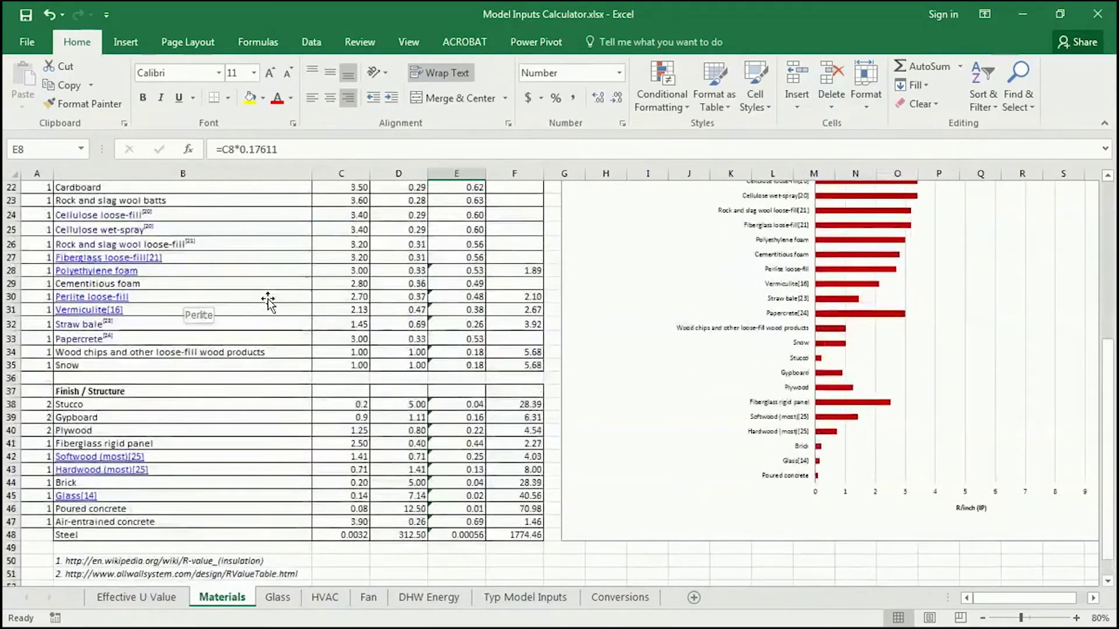
pyautogui.scroll(5, 267, 302)
pyautogui.scroll(2, 268, 301)
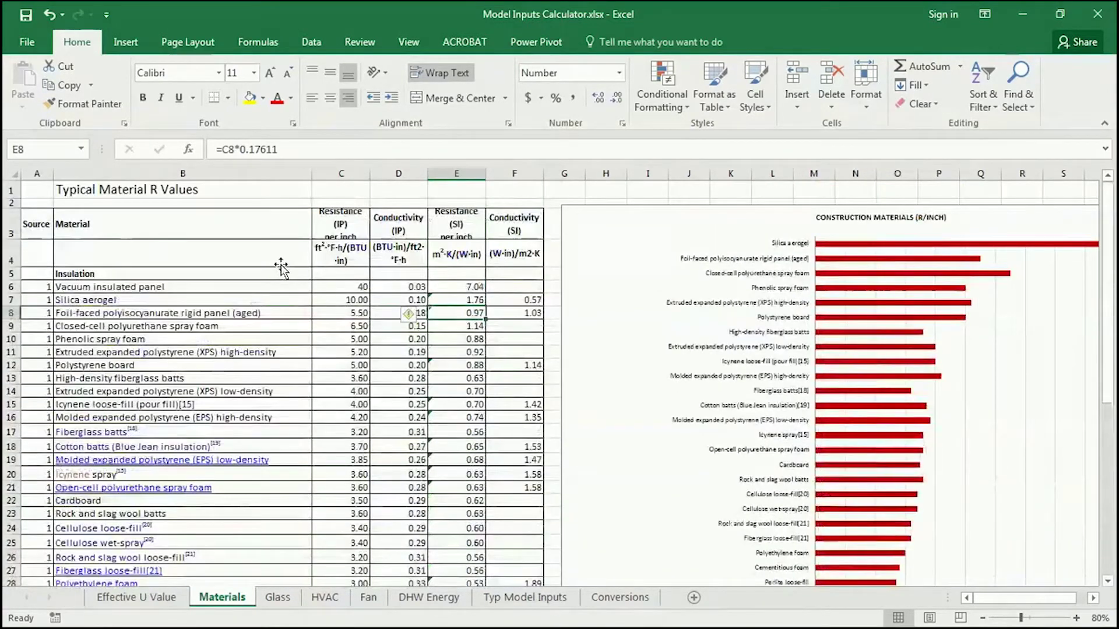
pyautogui.click(1023, 14)
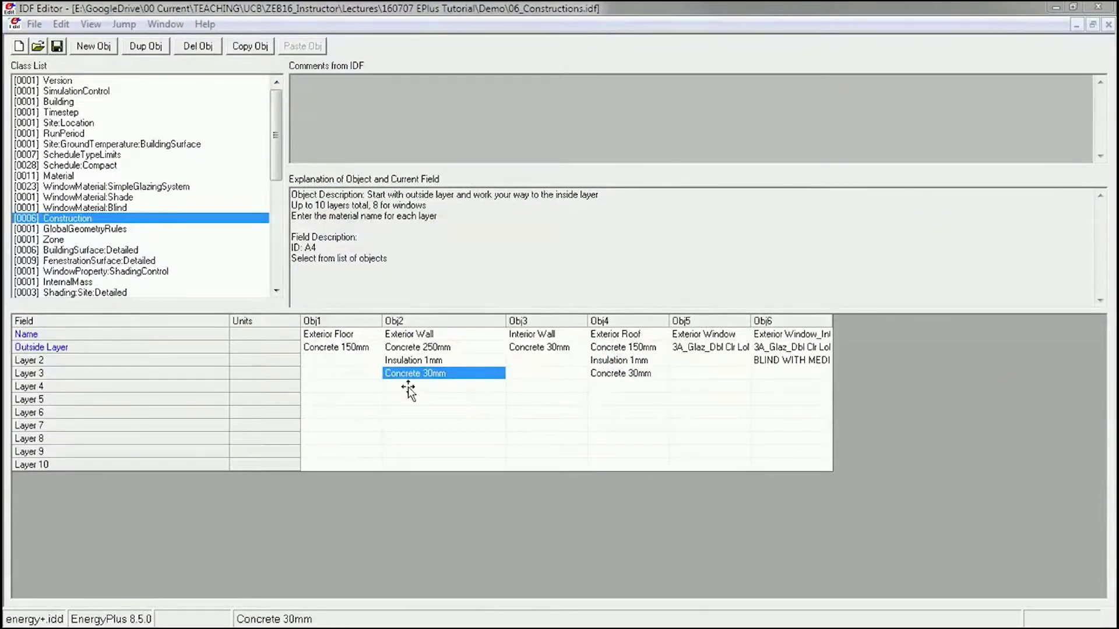
pyautogui.click(425, 347)
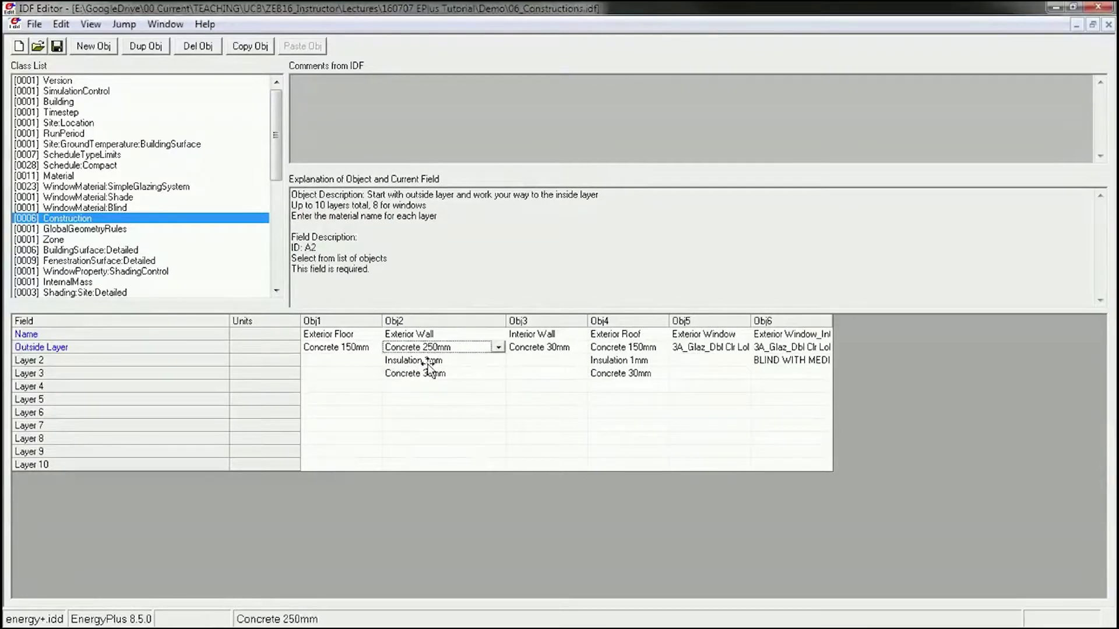
pyautogui.click(429, 361)
pyautogui.click(429, 373)
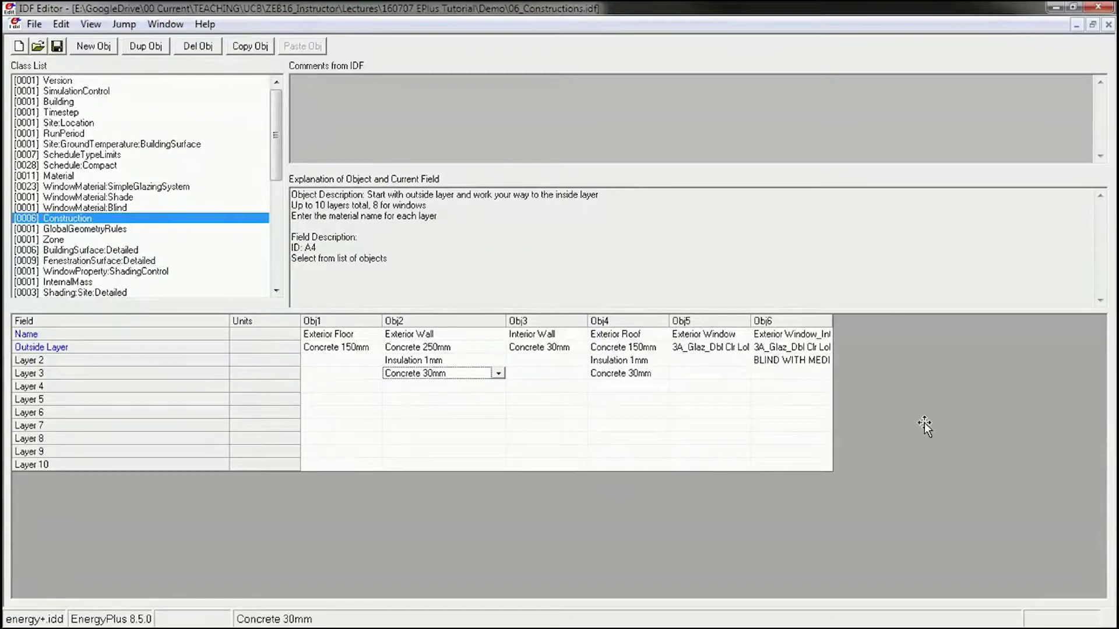
pyautogui.hotkey('alt', 'Tab')
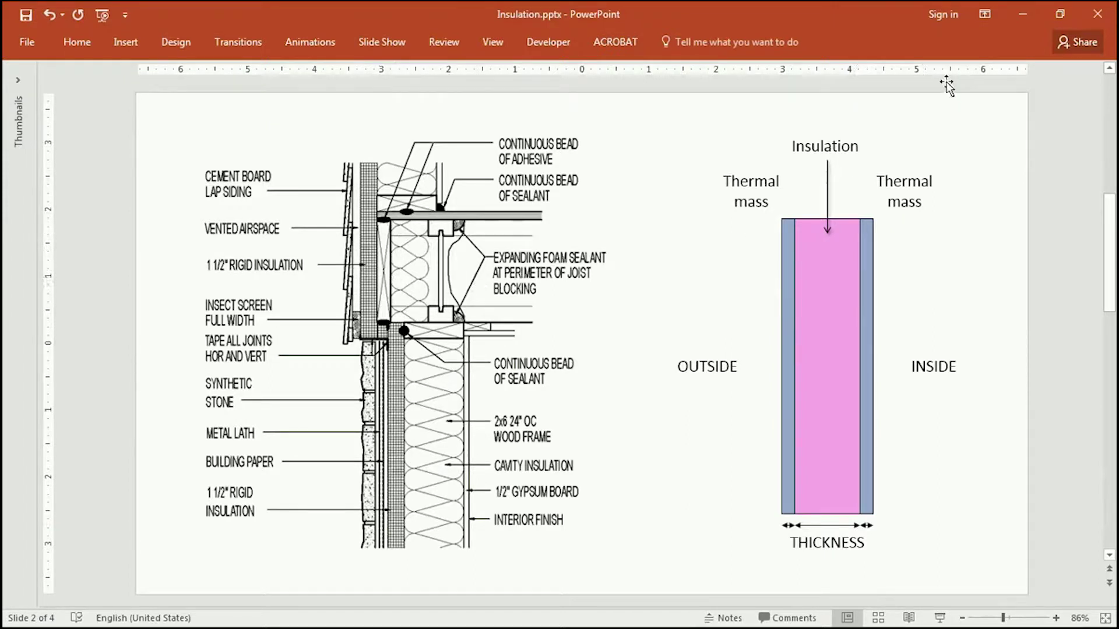
pyautogui.click(1023, 14)
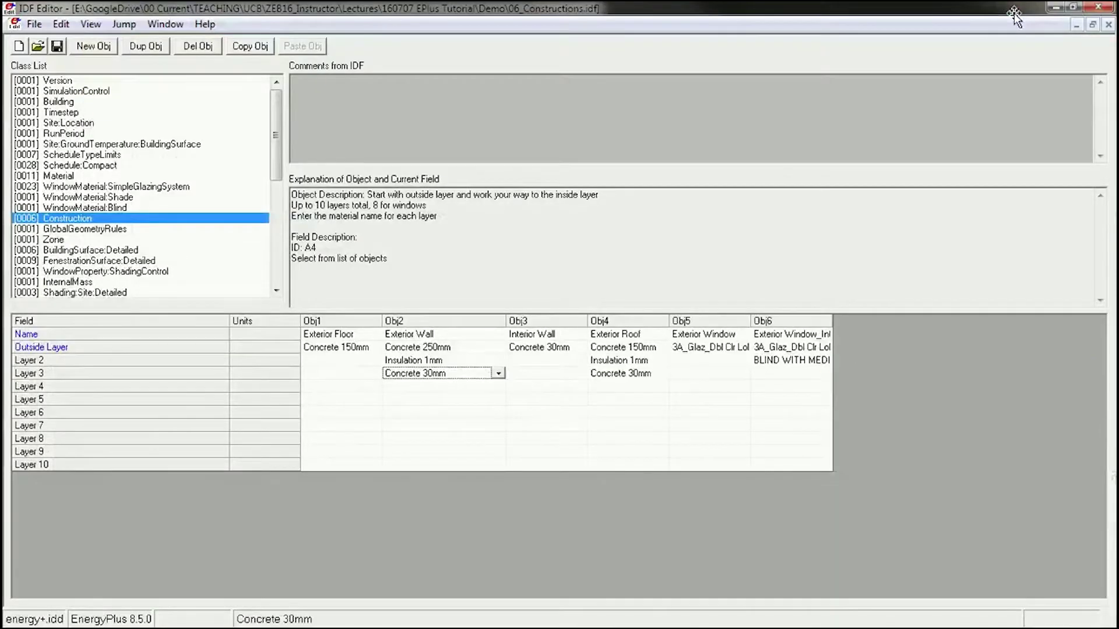
pyautogui.click(426, 362)
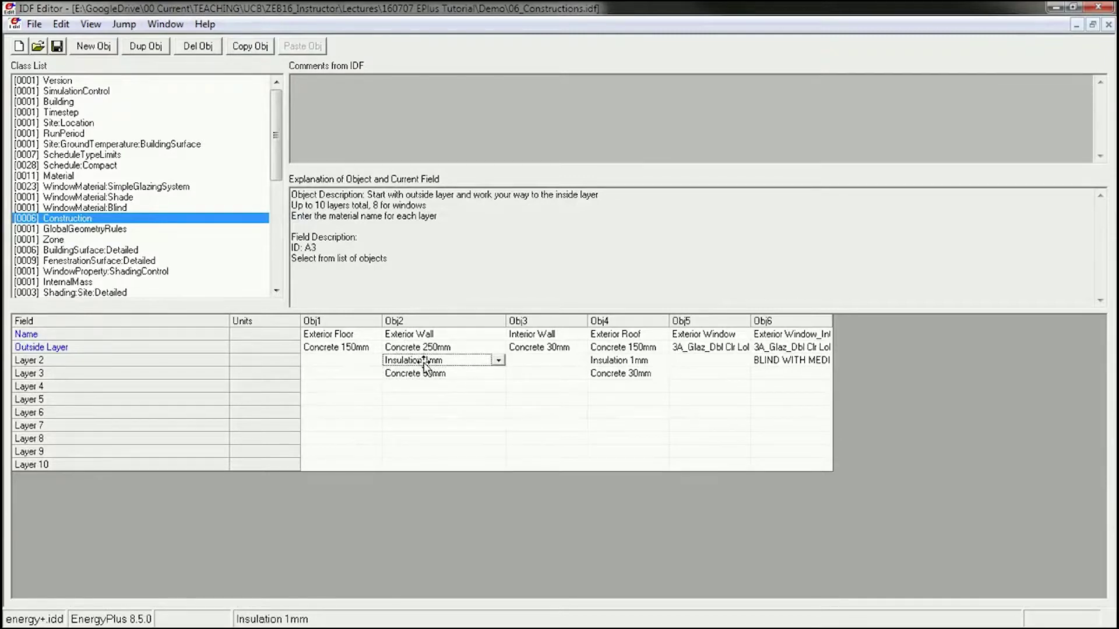
pyautogui.click(496, 361)
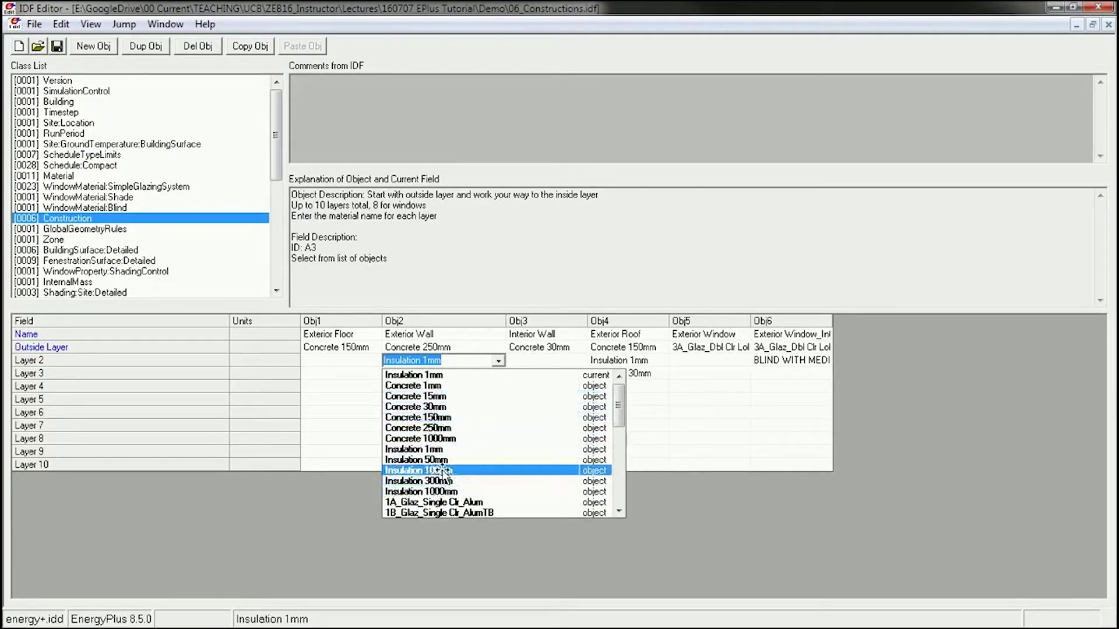
pyautogui.click(735, 460)
pyautogui.click(627, 453)
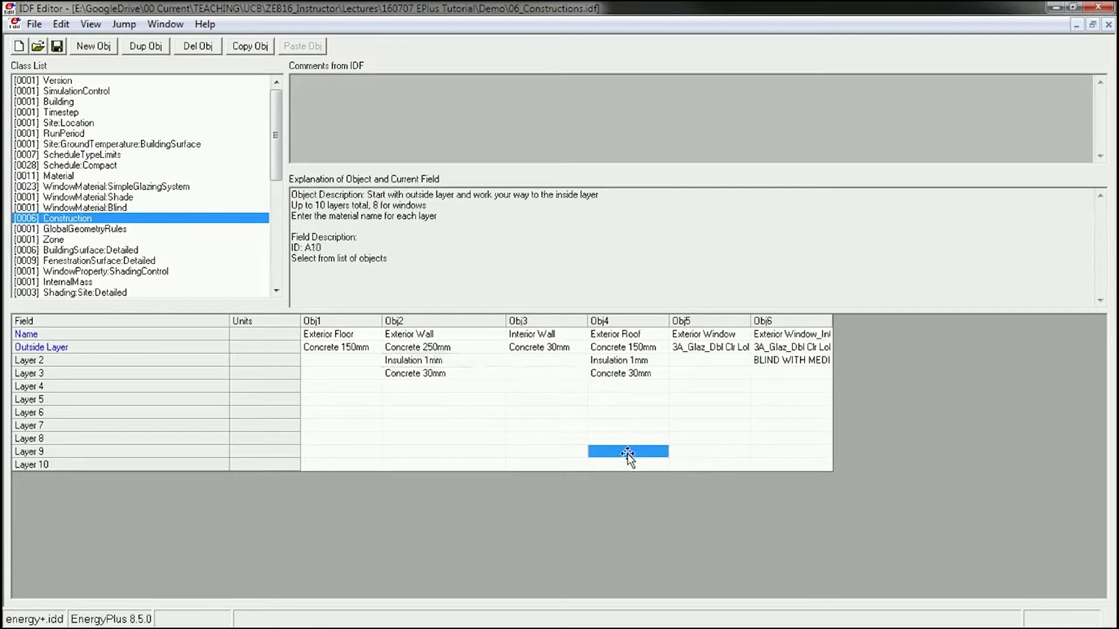
pyautogui.click(433, 361)
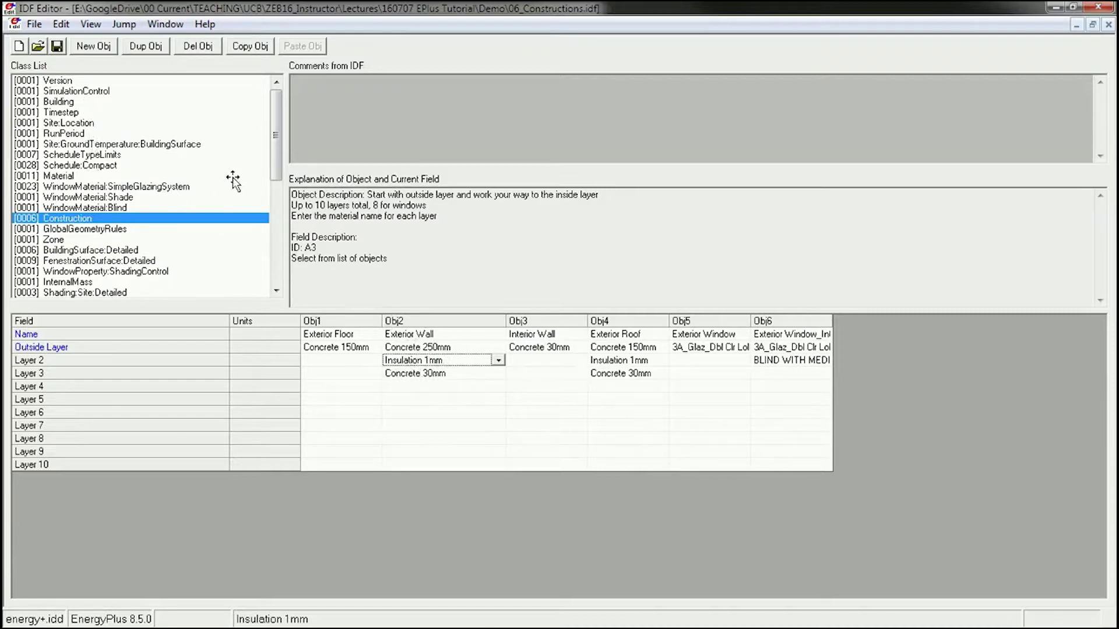
# Step: List the Material objects and compare conductivity of the concrete and insulation materials
pyautogui.click(56, 177)
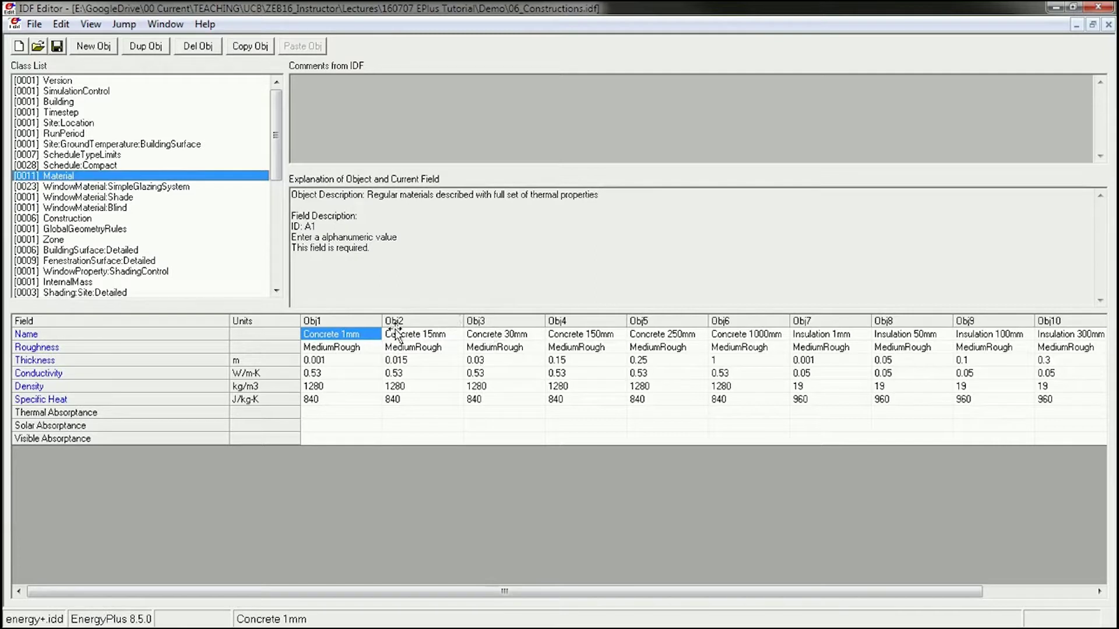
pyautogui.click(333, 320)
pyautogui.click(418, 320)
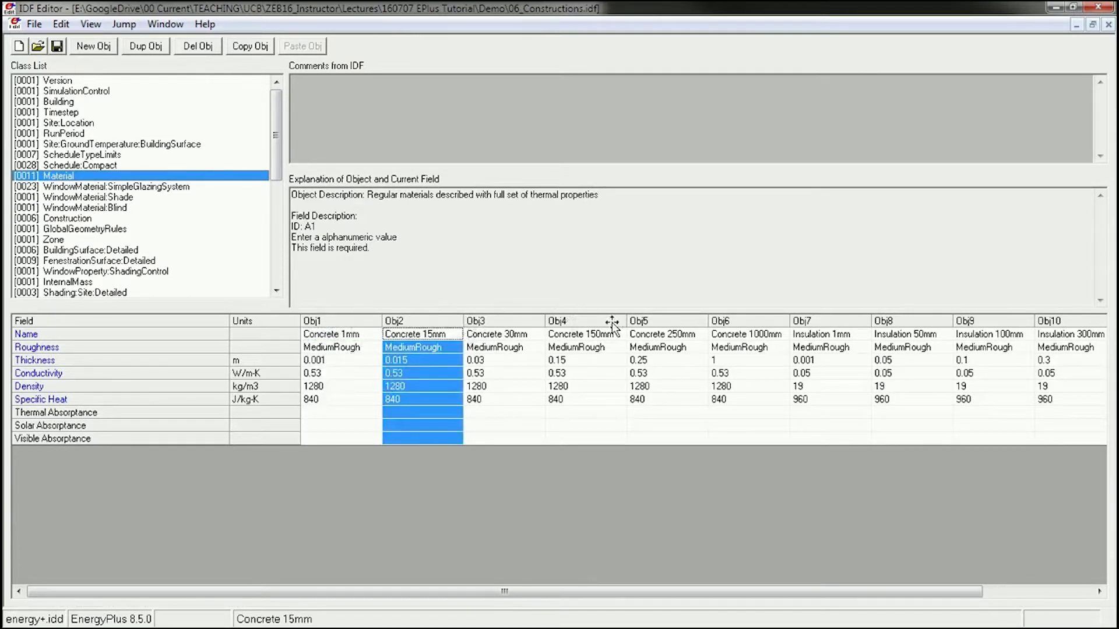
pyautogui.click(697, 321)
pyautogui.click(855, 321)
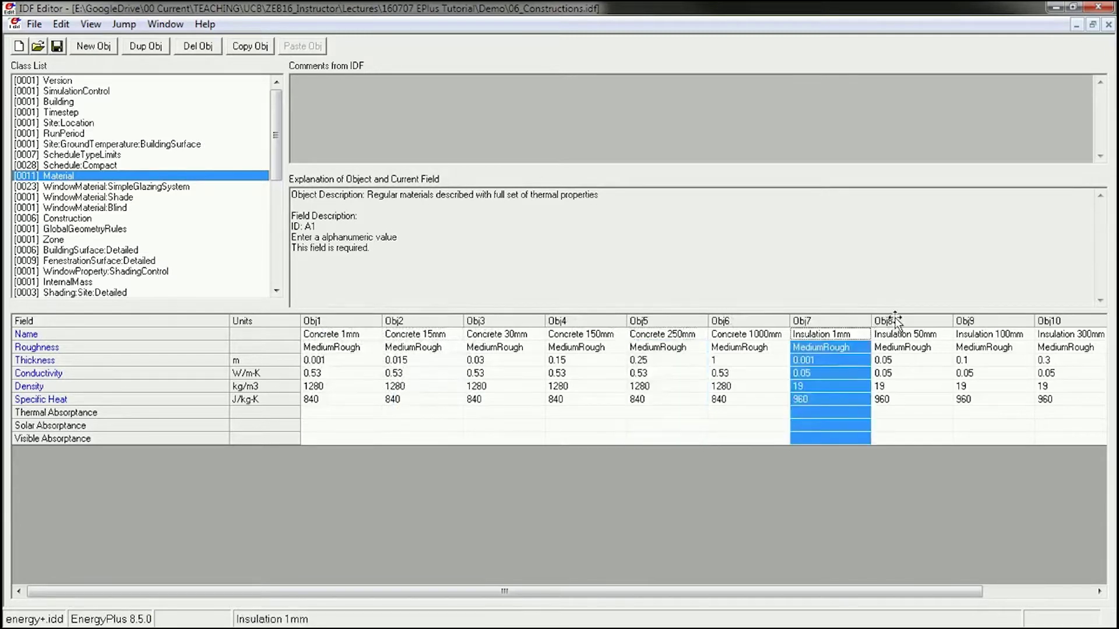
pyautogui.click(894, 321)
pyautogui.click(987, 321)
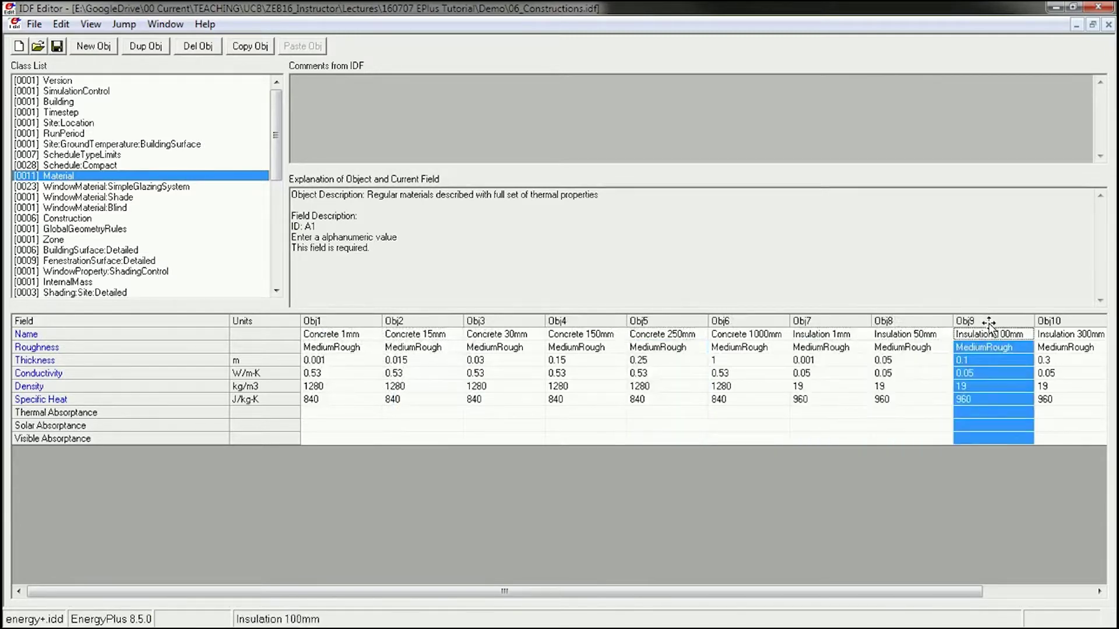
pyautogui.click(26, 376)
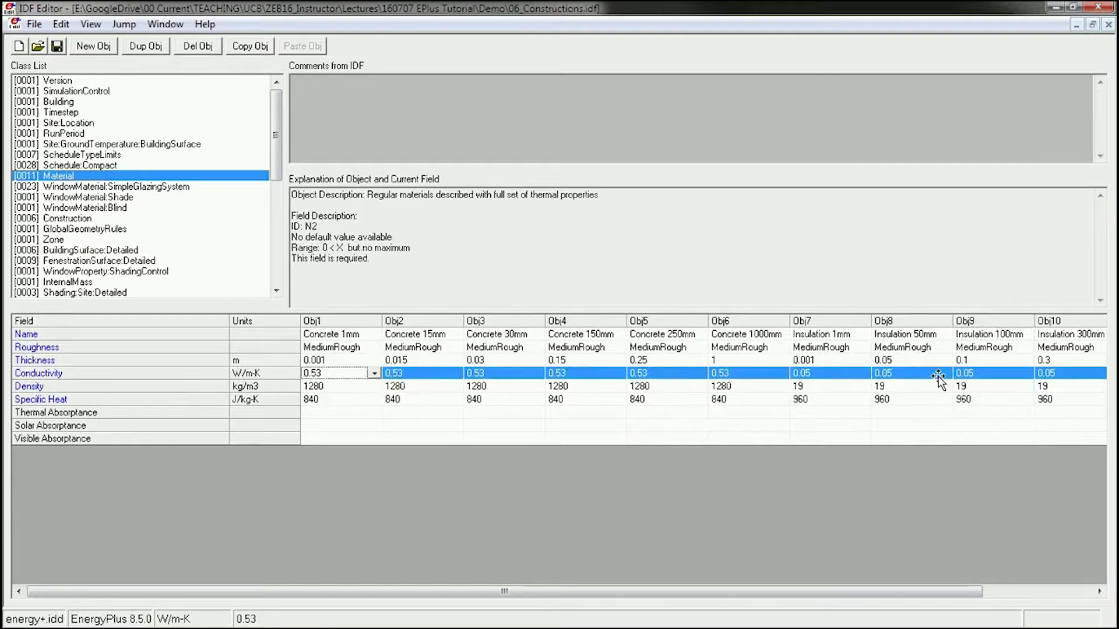
pyautogui.click(905, 373)
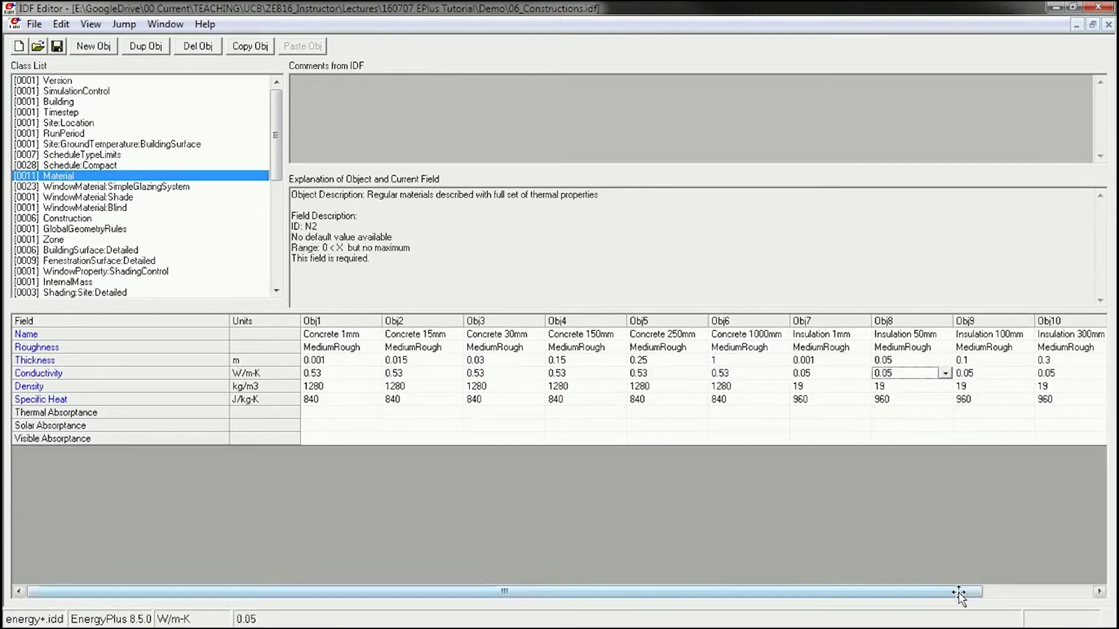
pyautogui.moveTo(959, 592); pyautogui.dragTo(1067, 591)
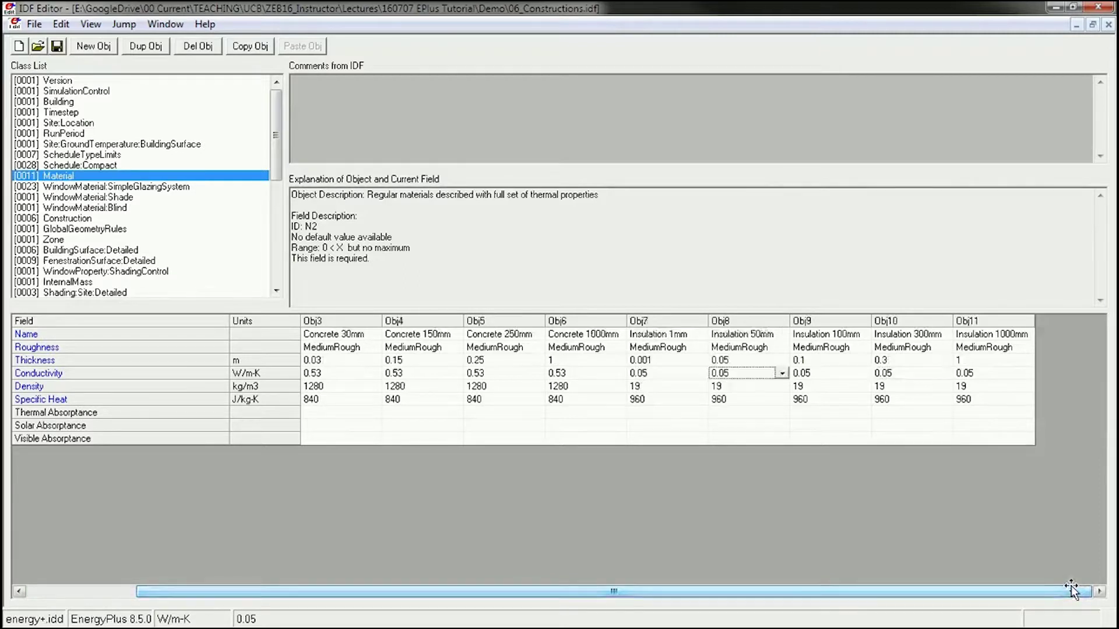
# Step: Duplicate Insulation 300mm as Insulation 200mm with a 0.2 m thickness
pyautogui.click(920, 321)
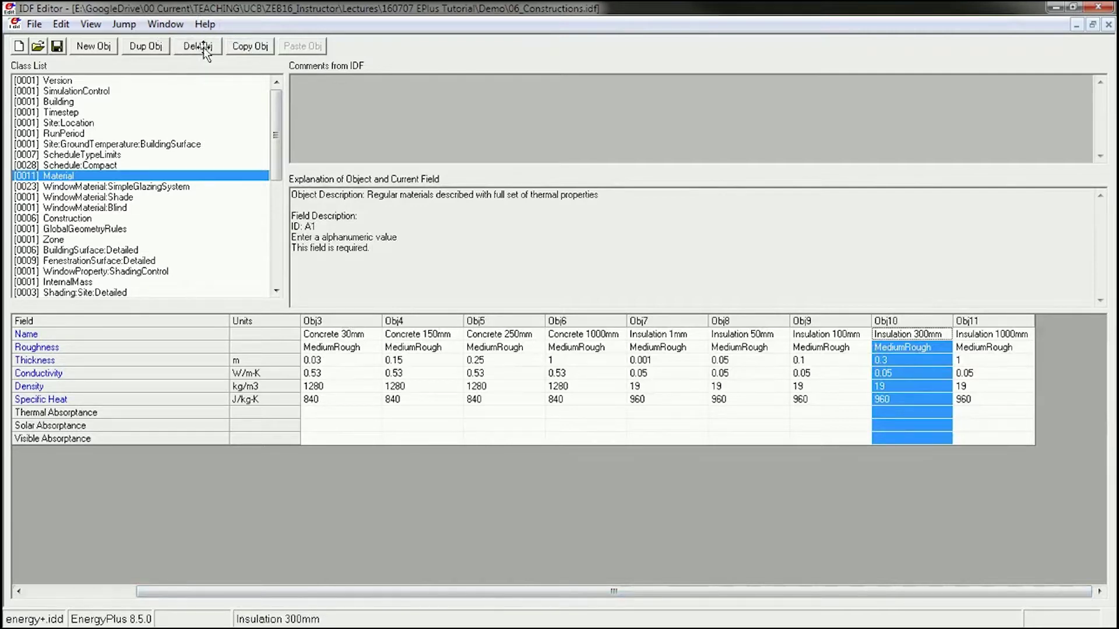
pyautogui.click(145, 46)
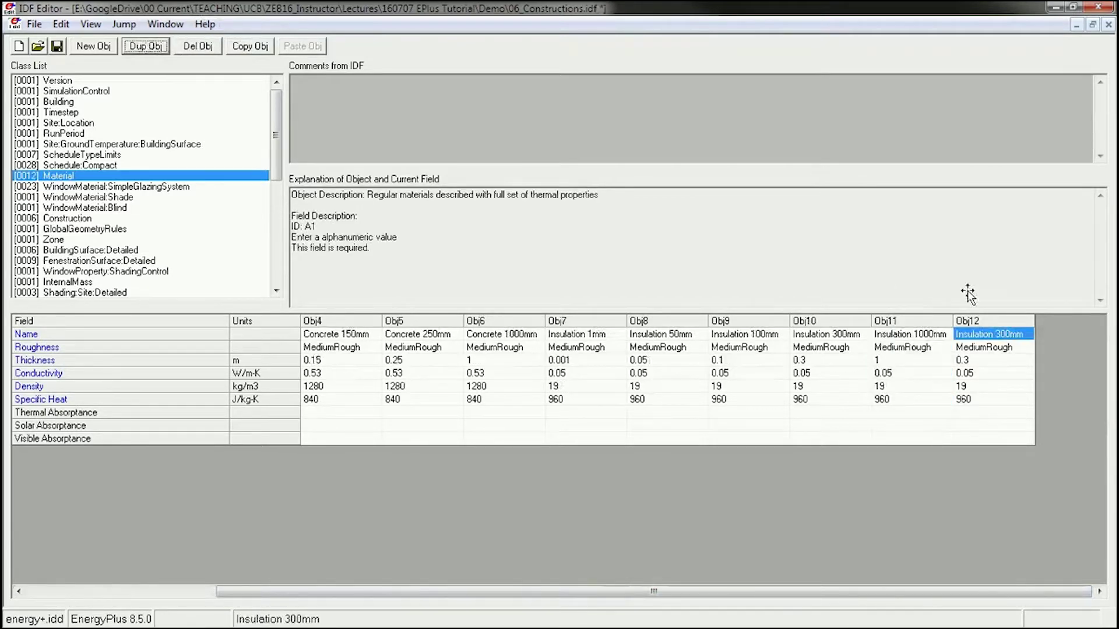
pyautogui.click(994, 335)
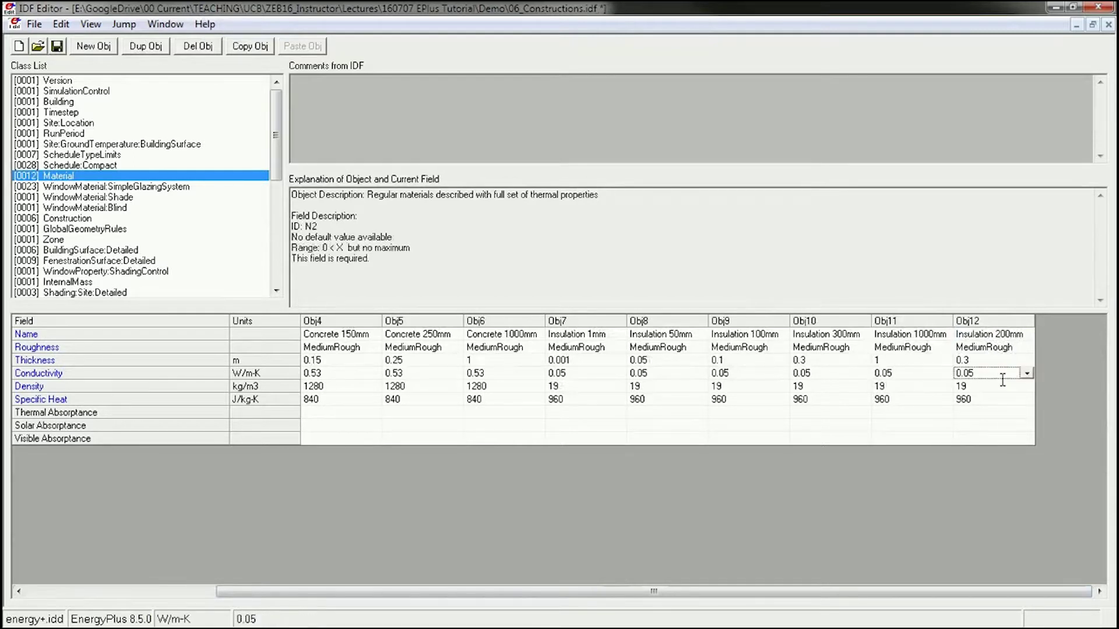
pyautogui.click(985, 359)
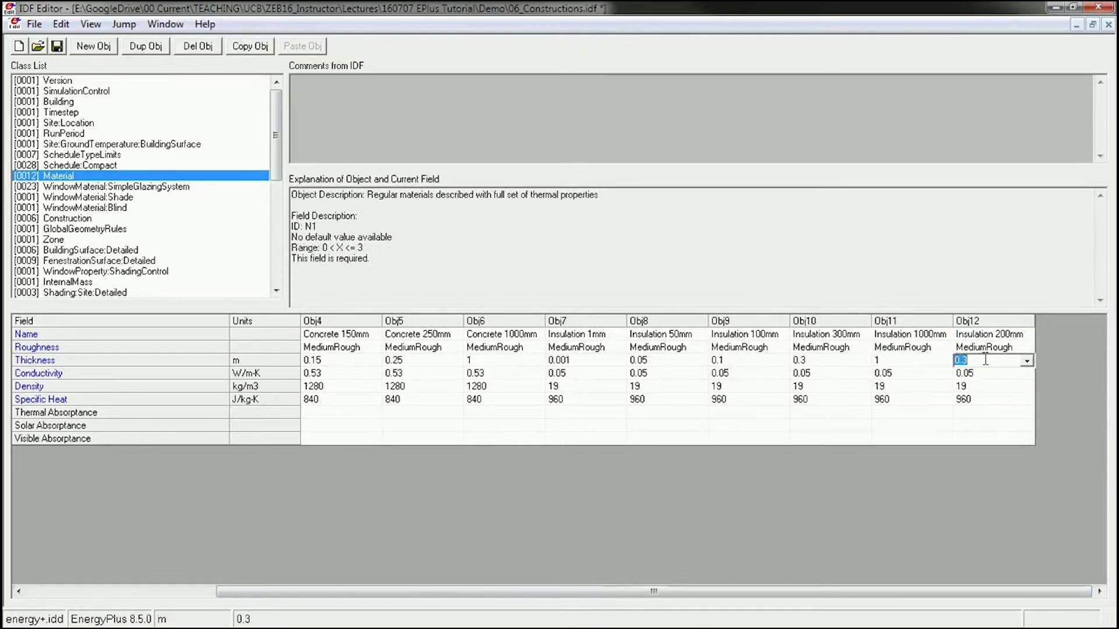
pyautogui.write('0.2')
pyautogui.press('Return')
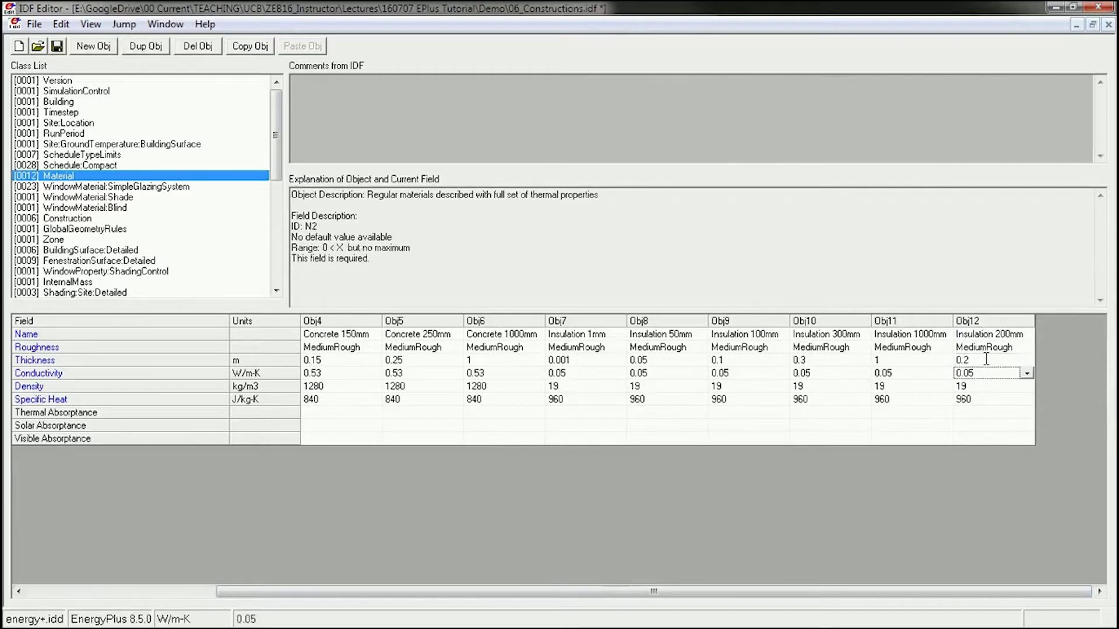
pyautogui.click(82, 218)
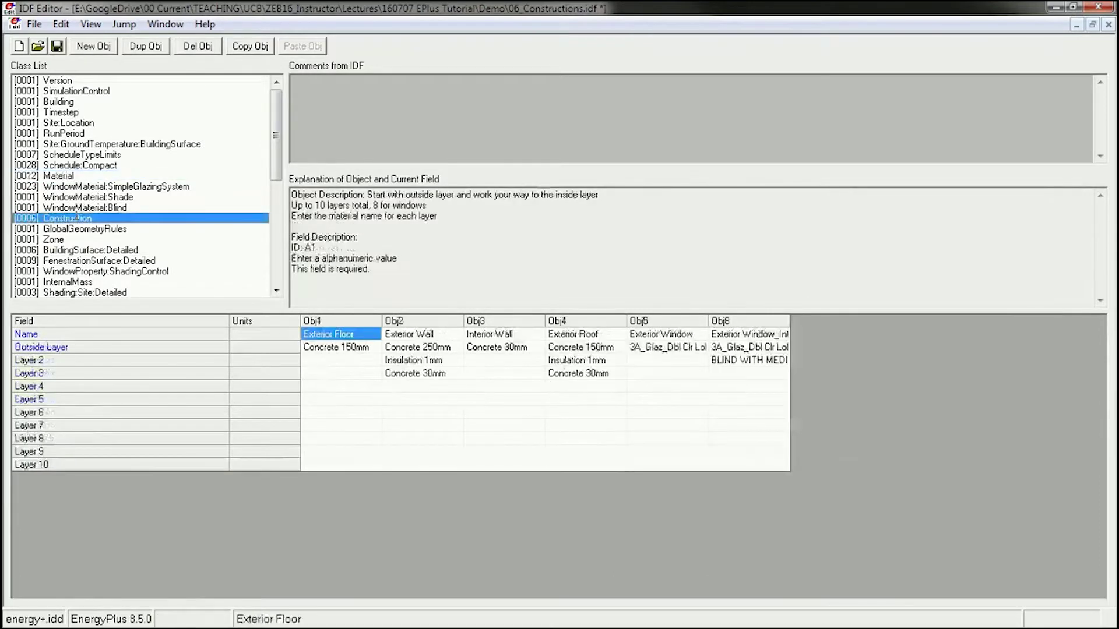
# Step: Set the Exterior Wall's Layer 2 to Insulation 200mm
pyautogui.click(401, 362)
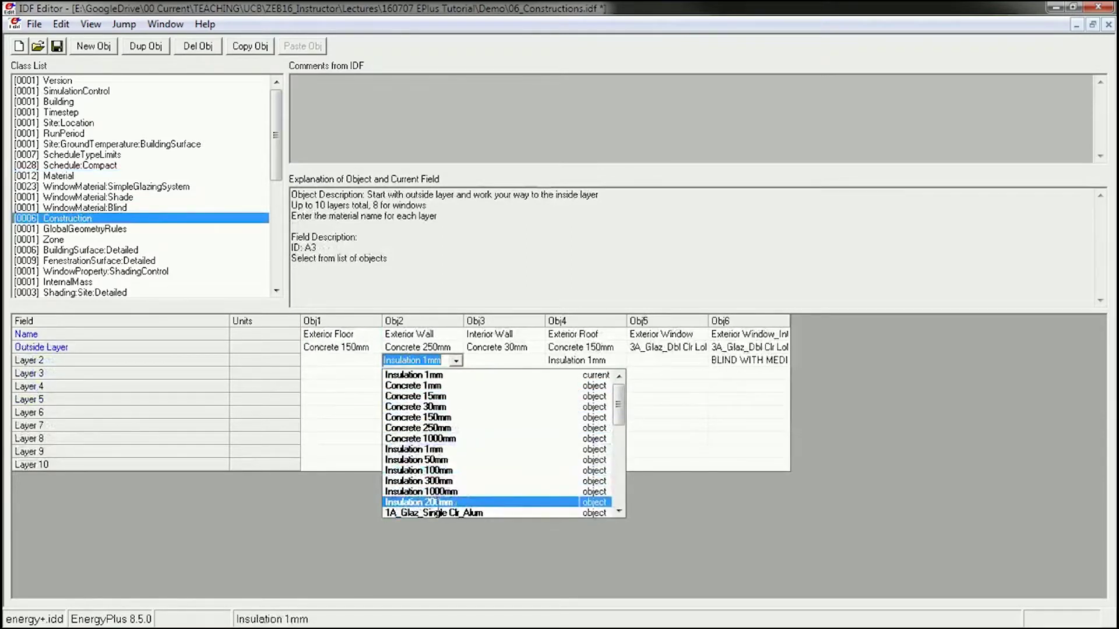
pyautogui.click(438, 503)
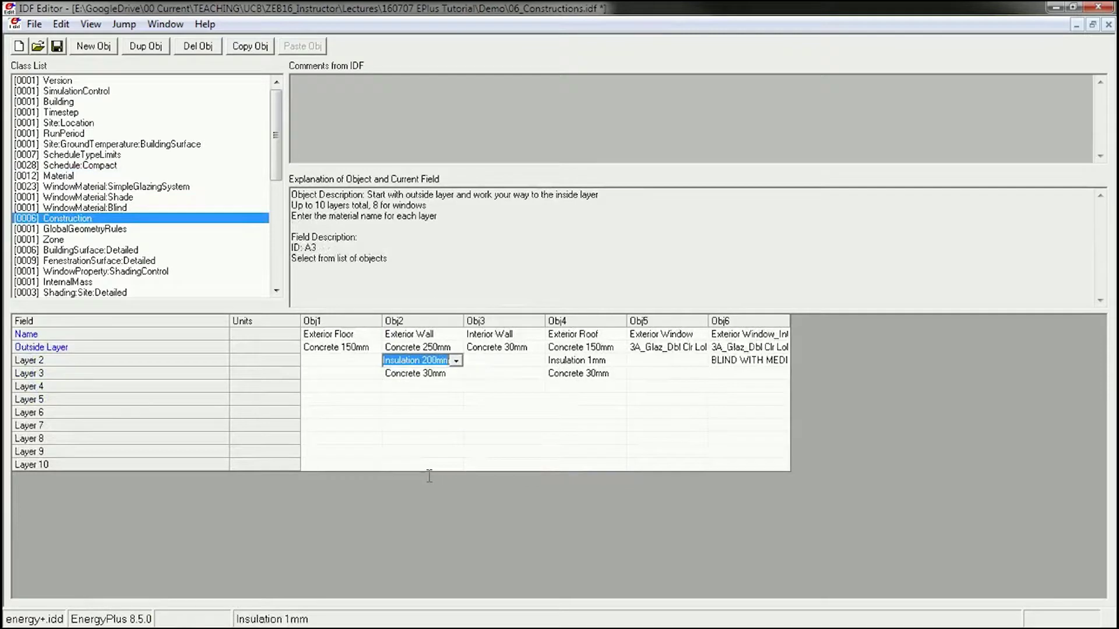
pyautogui.press('Down')
pyautogui.click(428, 424)
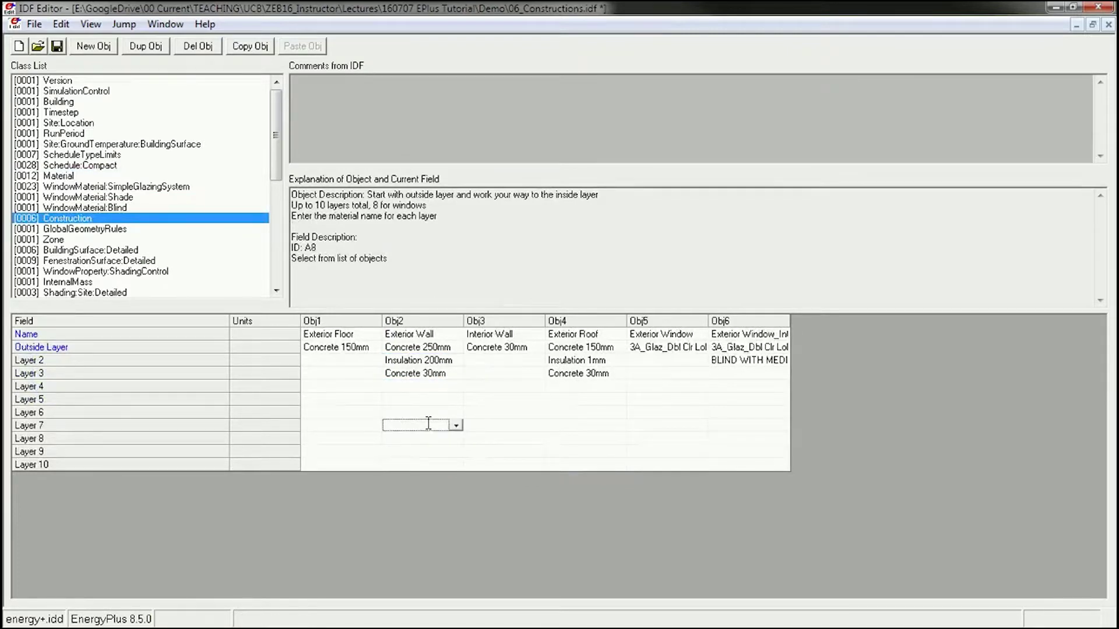
pyautogui.click(444, 359)
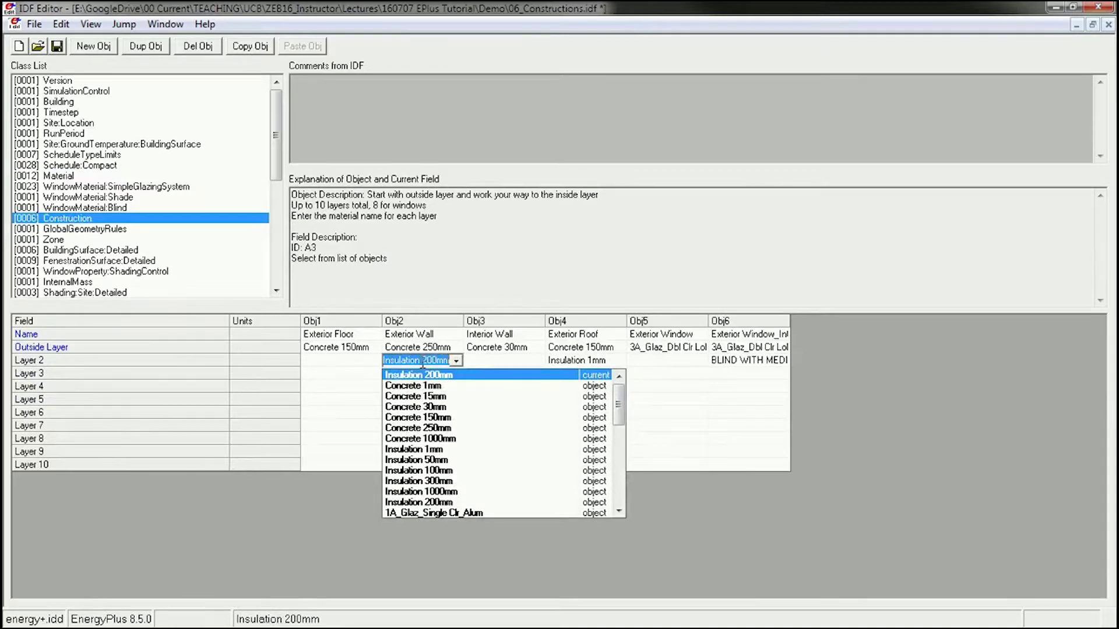
pyautogui.click(428, 361)
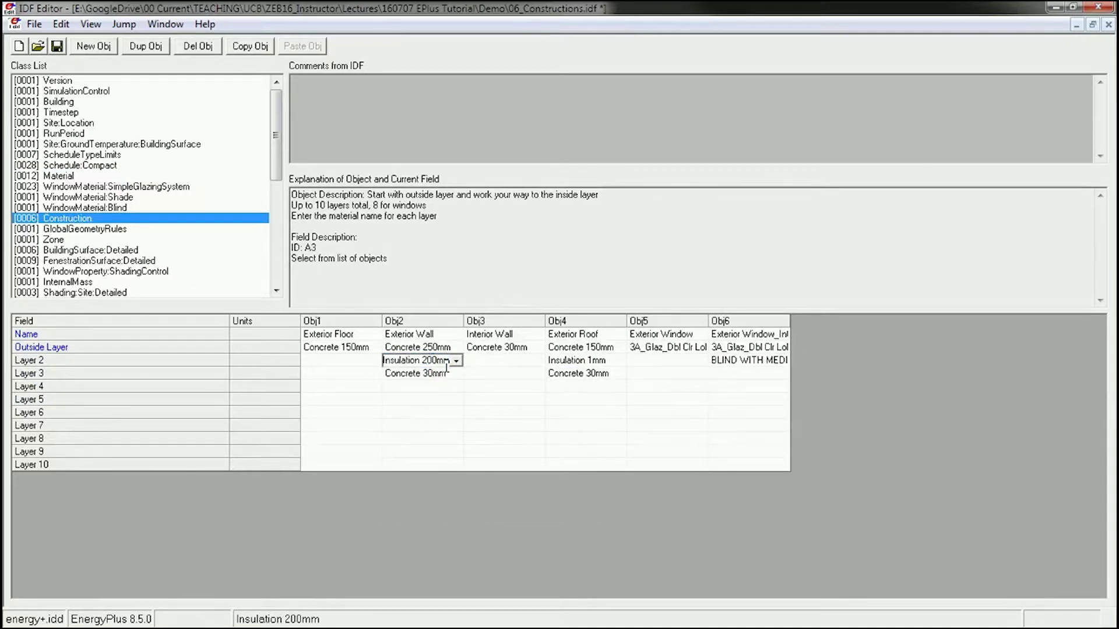
pyautogui.click(437, 453)
pyautogui.click(434, 360)
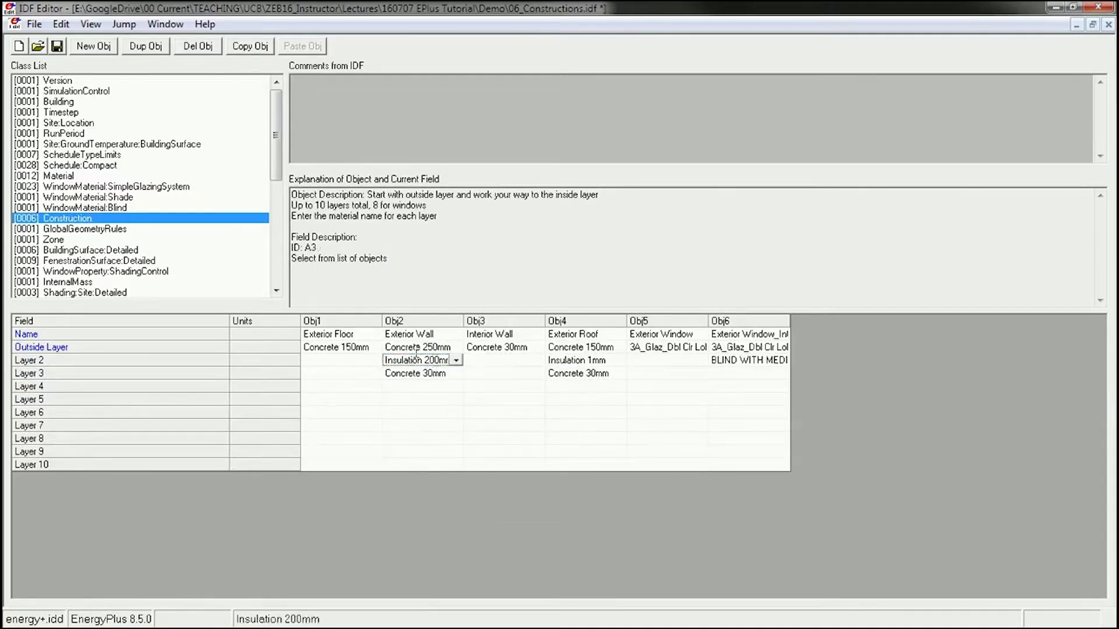
pyautogui.click(66, 176)
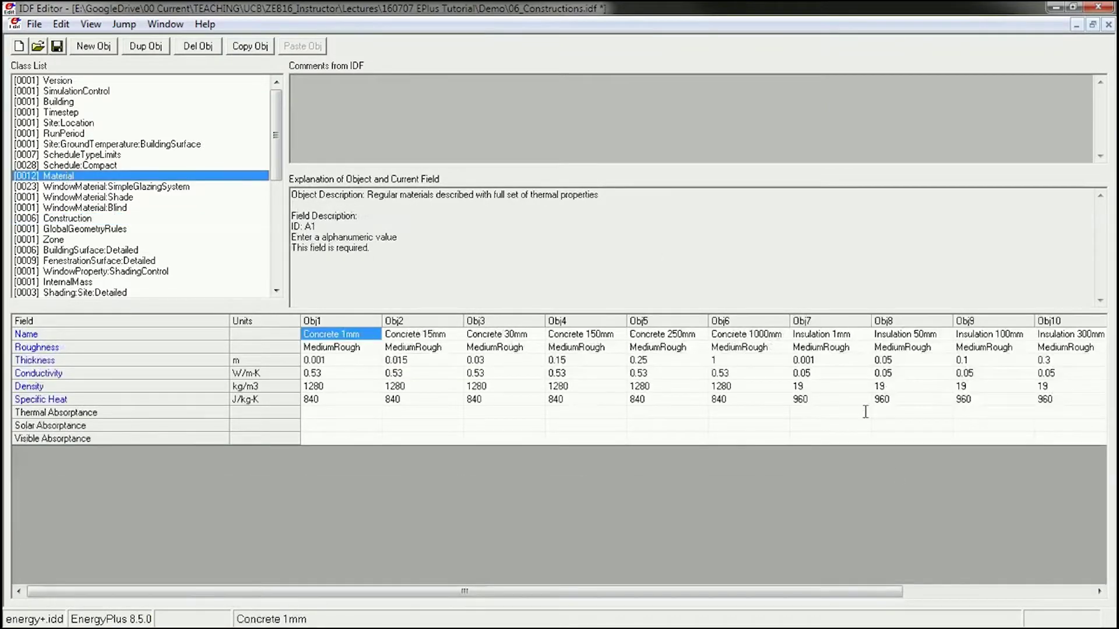
# Step: Delete the Insulation 200mm material
pyautogui.moveTo(1075, 594); pyautogui.dragTo(1075, 593)
pyautogui.click(991, 321)
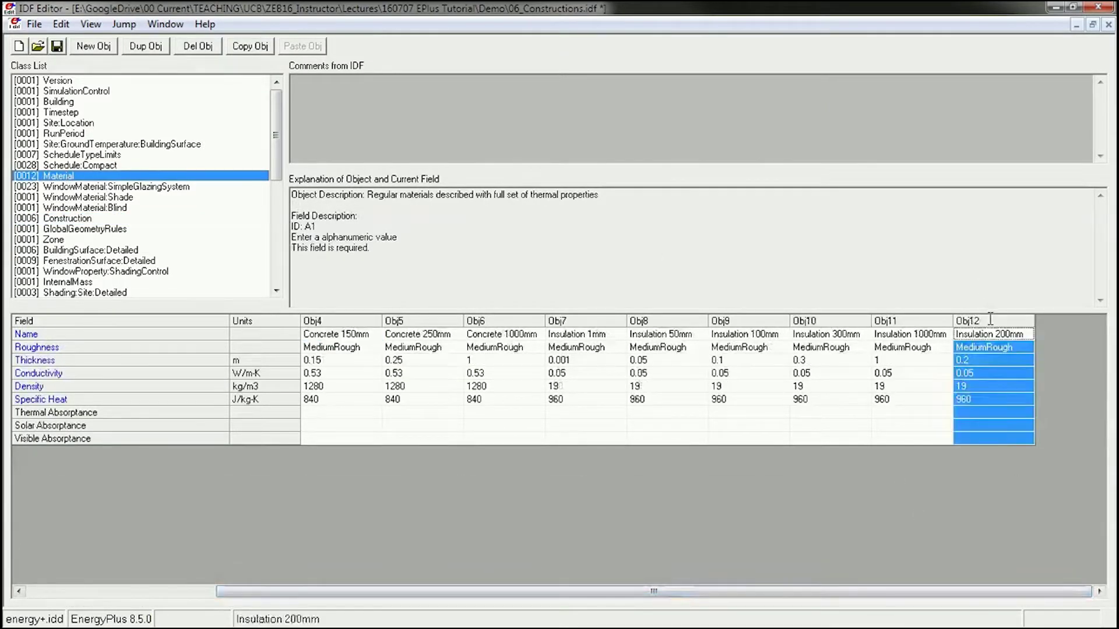
pyautogui.click(182, 48)
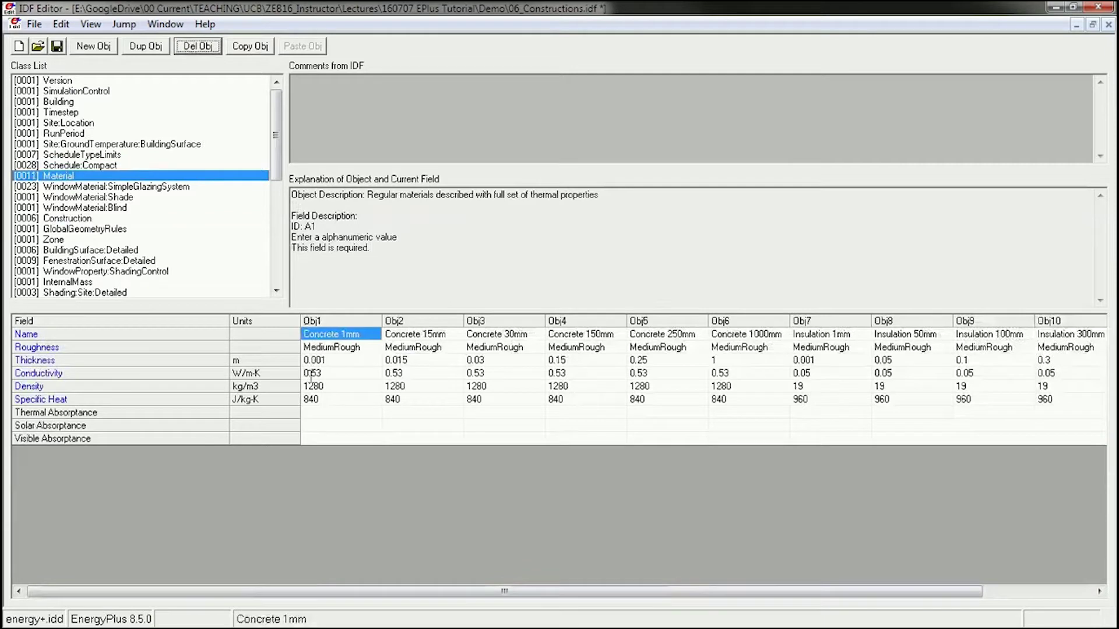
# Step: Set the Exterior Wall's second layer in Construction to Insulation 300mm
pyautogui.click(67, 219)
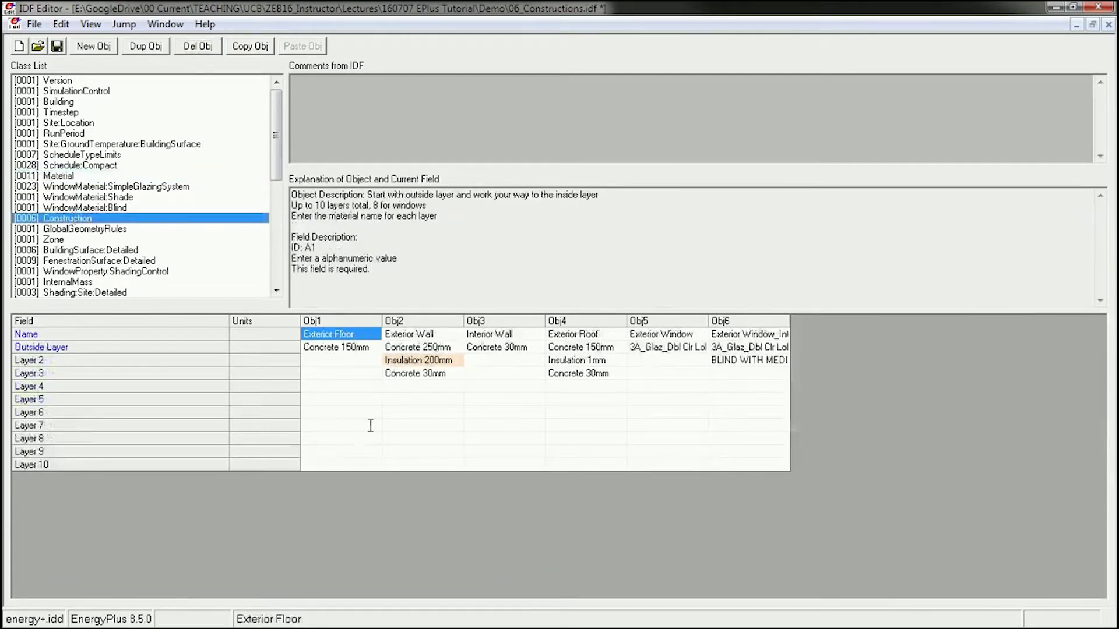
pyautogui.click(390, 359)
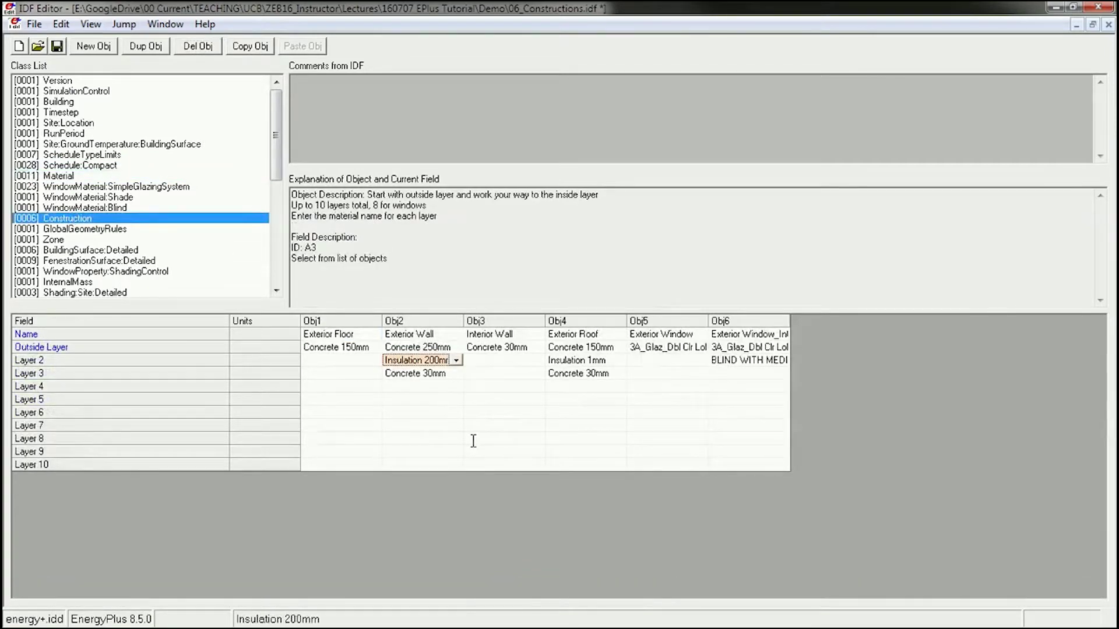
pyautogui.click(423, 390)
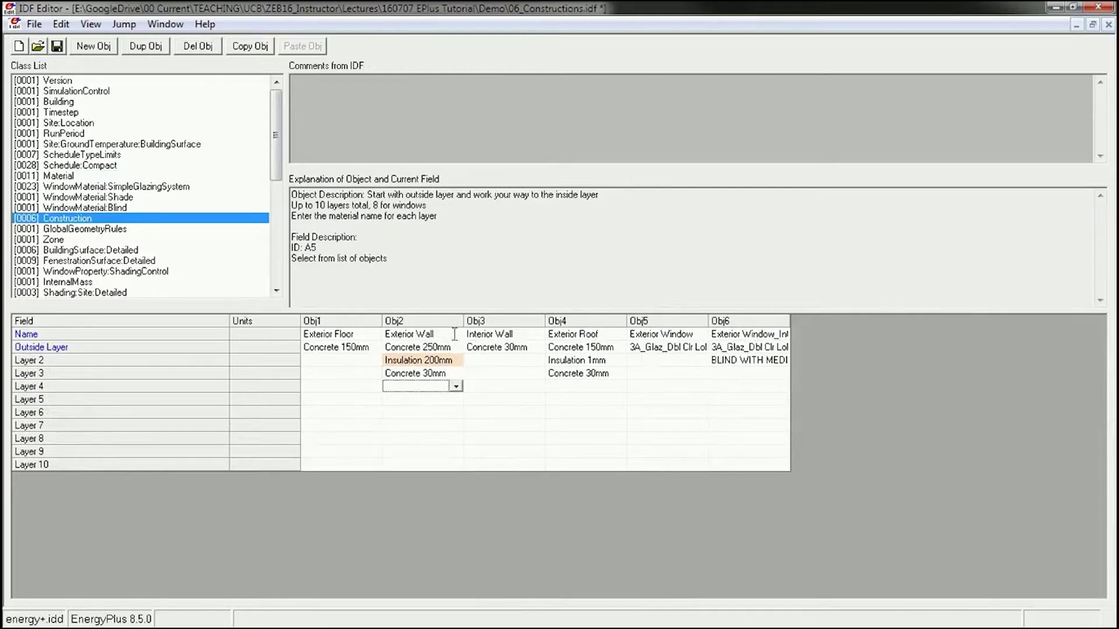
pyautogui.moveTo(464, 320); pyautogui.dragTo(478, 321)
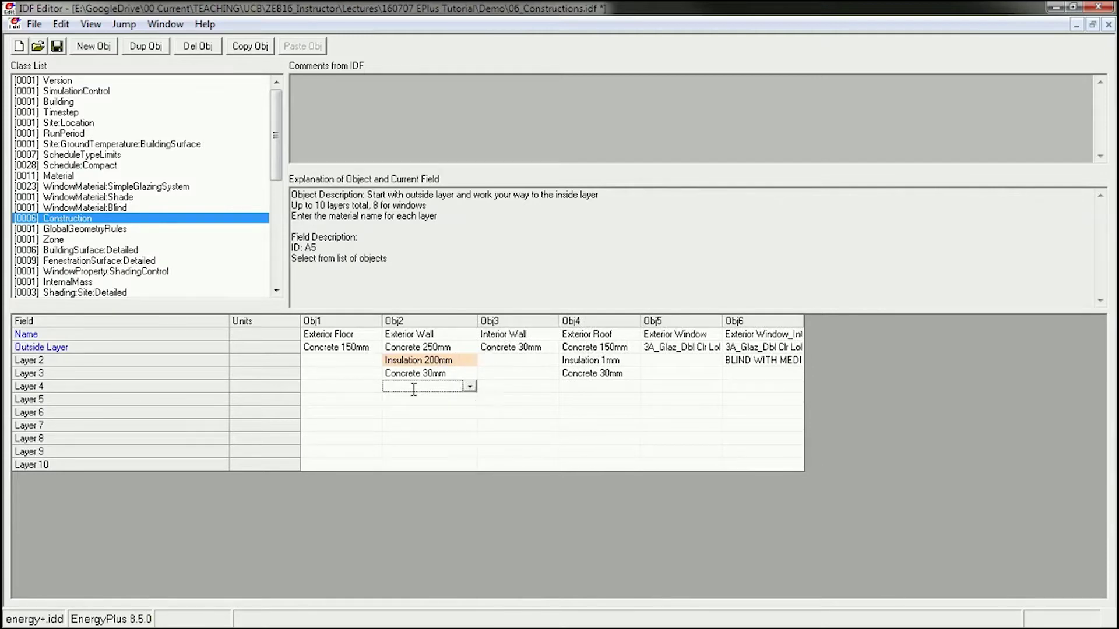
pyautogui.click(463, 360)
pyautogui.click(469, 360)
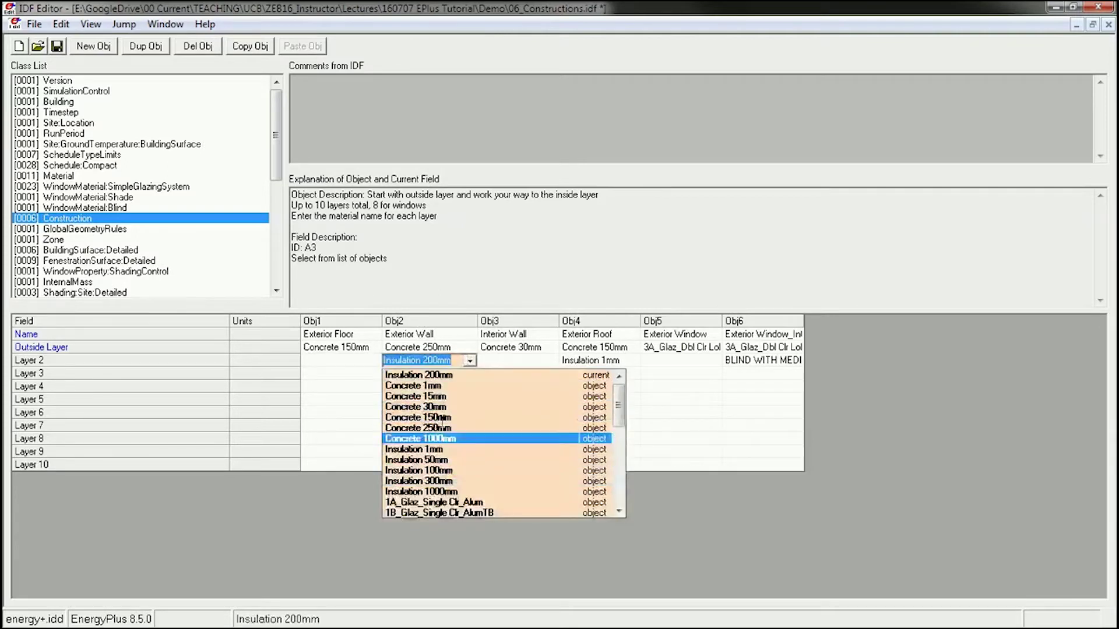
pyautogui.click(443, 481)
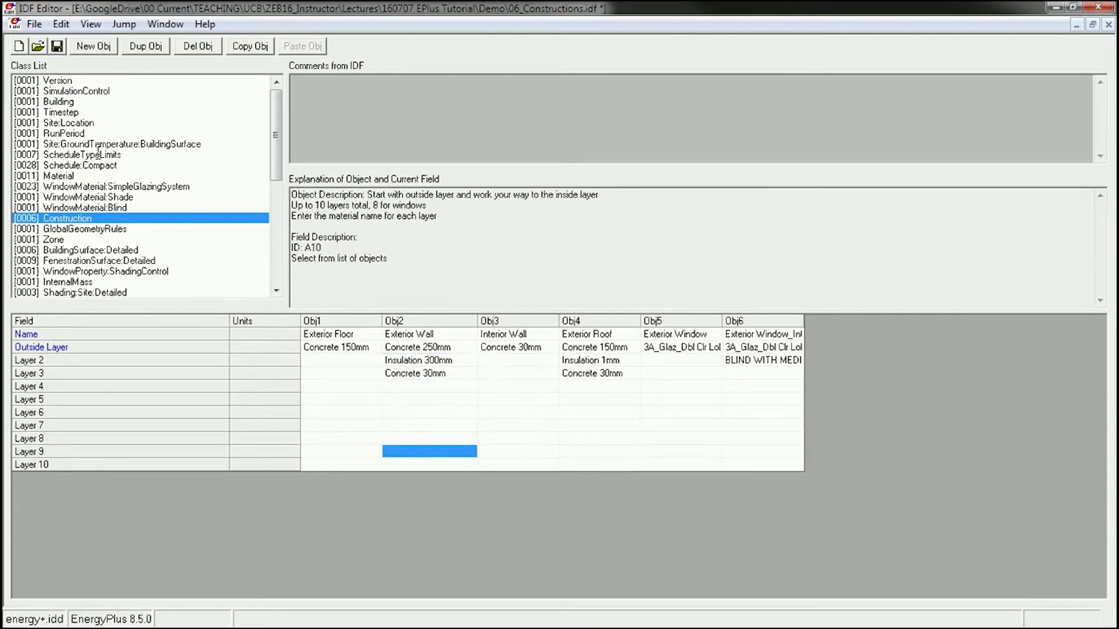
pyautogui.click(74, 184)
pyautogui.click(74, 176)
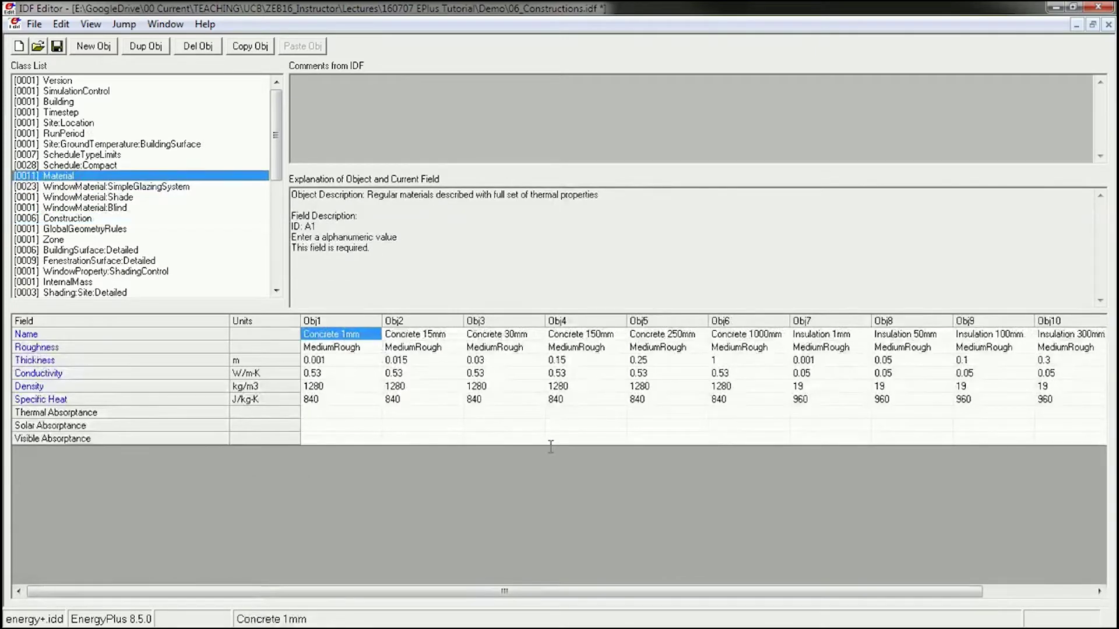
# Step: Check the Zone object's Zone 1 origin values, view the insulated-wall slide, then return to the IDF file
pyautogui.click(66, 240)
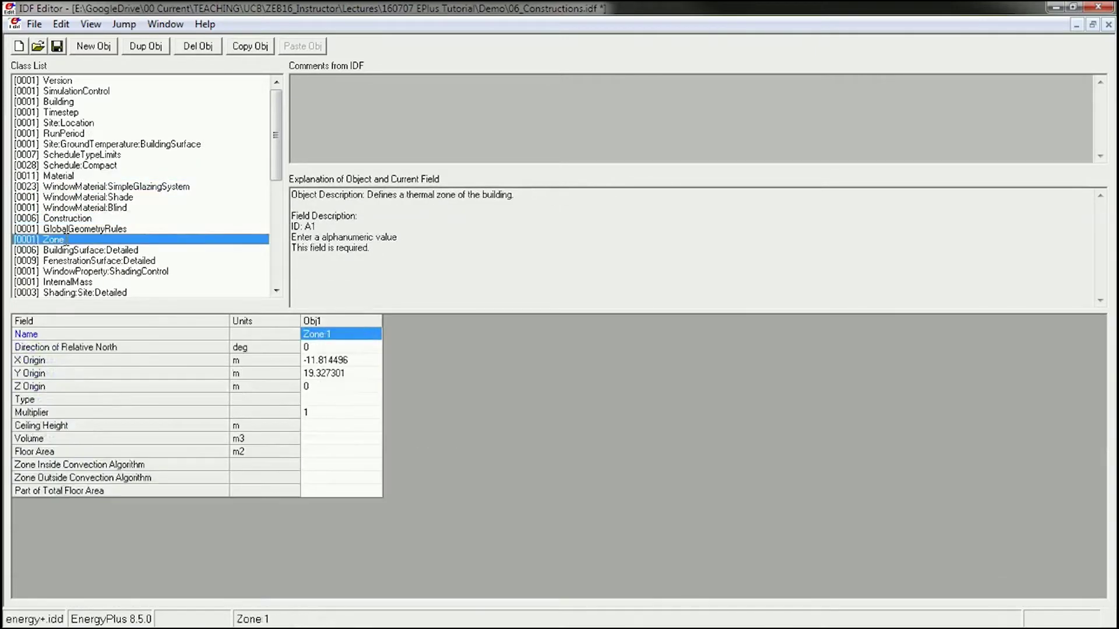
pyautogui.hotkey('alt', 'Tab')
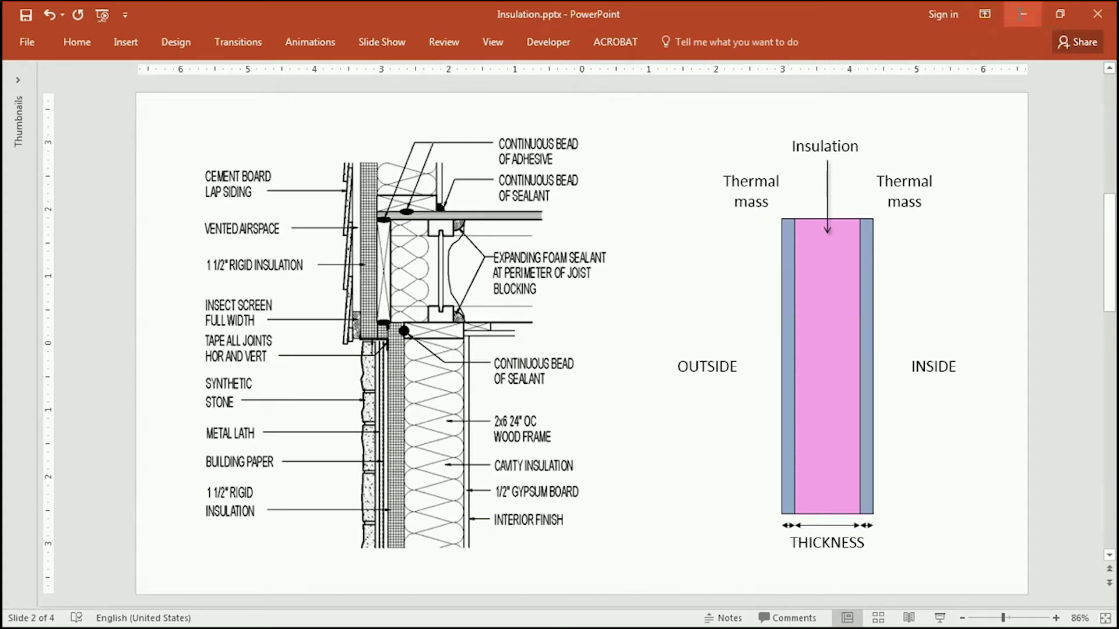
pyautogui.click(1022, 14)
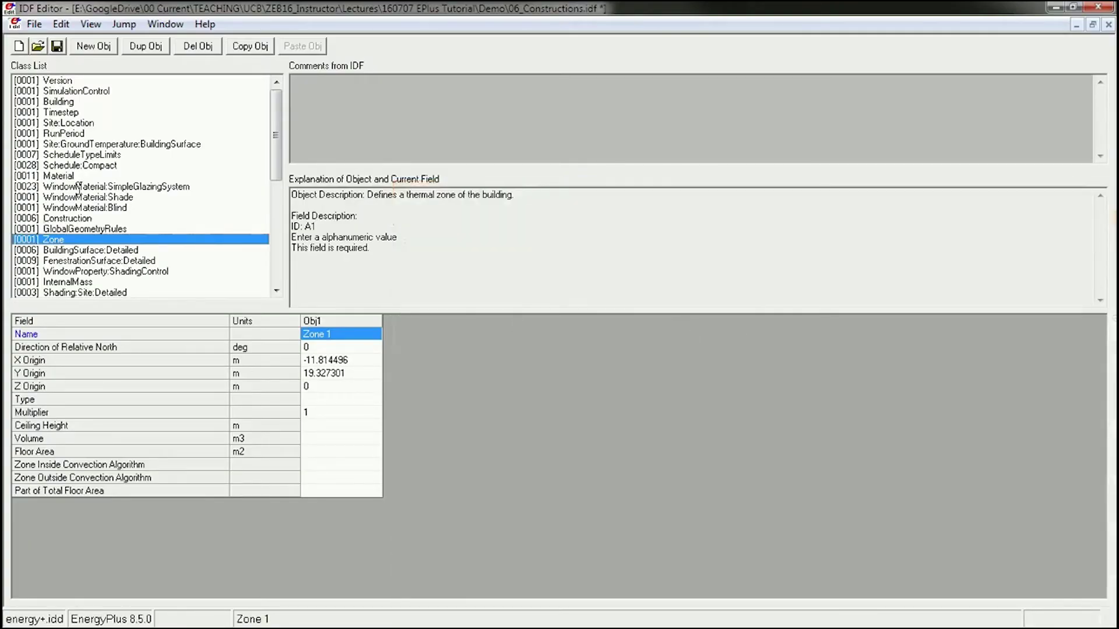
# Step: Set Exterior Wall's Outside Layer and Layer 3 to Concrete 15mm, around Insulation 300mm
pyautogui.click(70, 220)
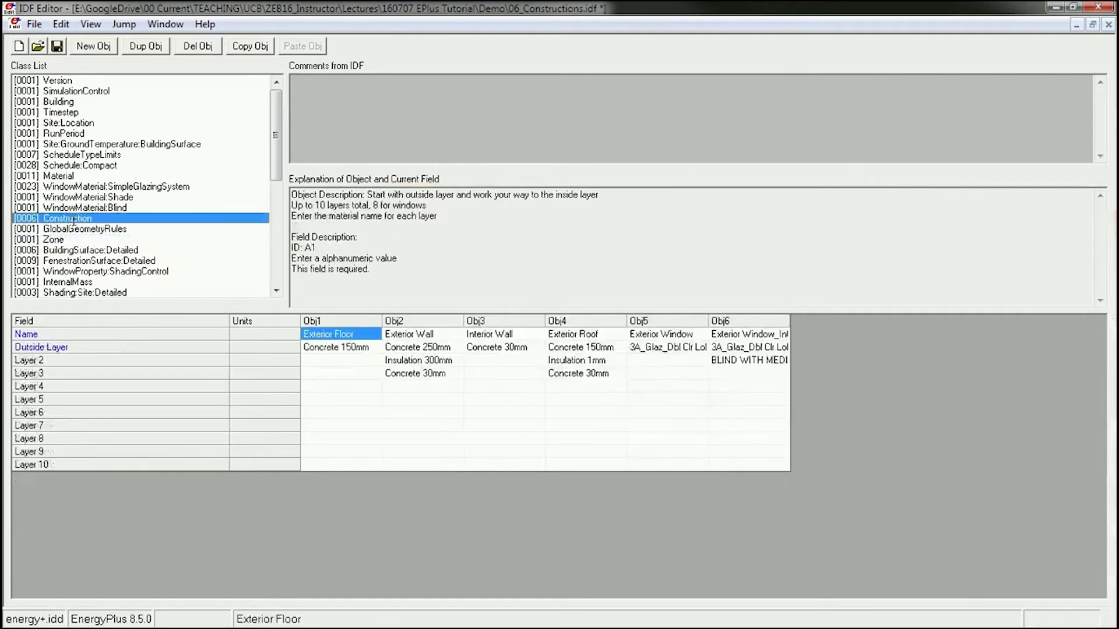
pyautogui.click(445, 376)
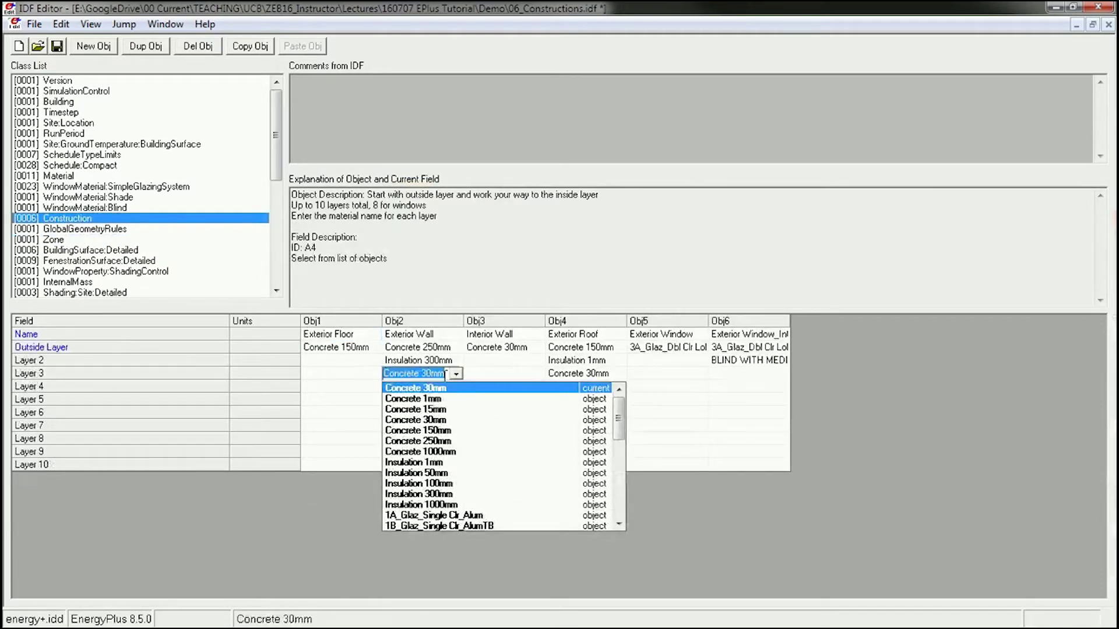
pyautogui.click(444, 400)
pyautogui.click(441, 345)
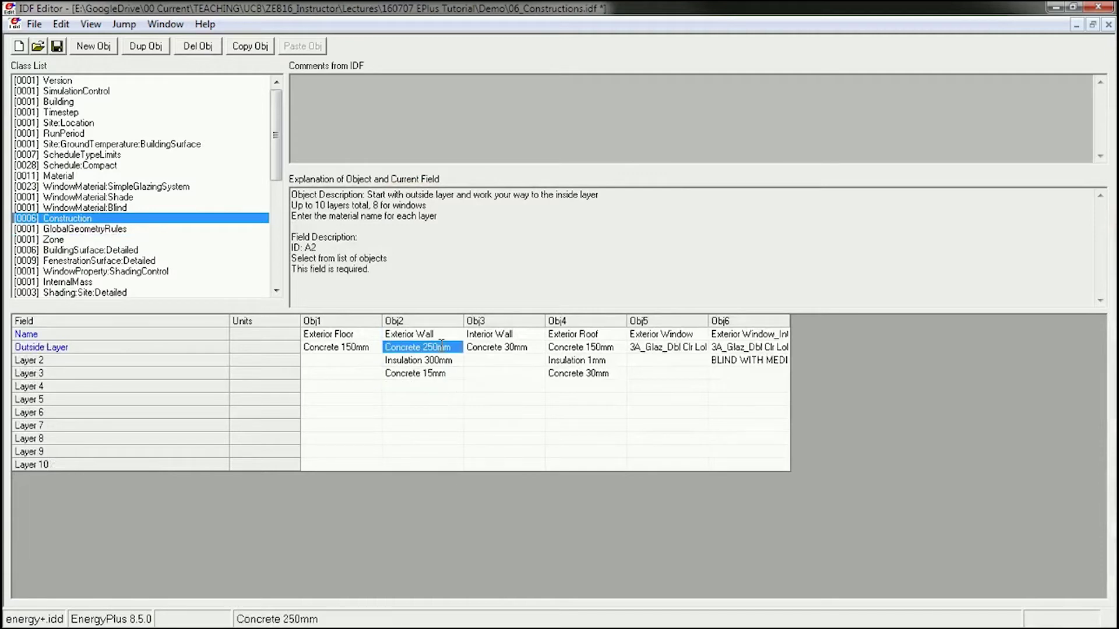
pyautogui.click(427, 383)
pyautogui.click(427, 398)
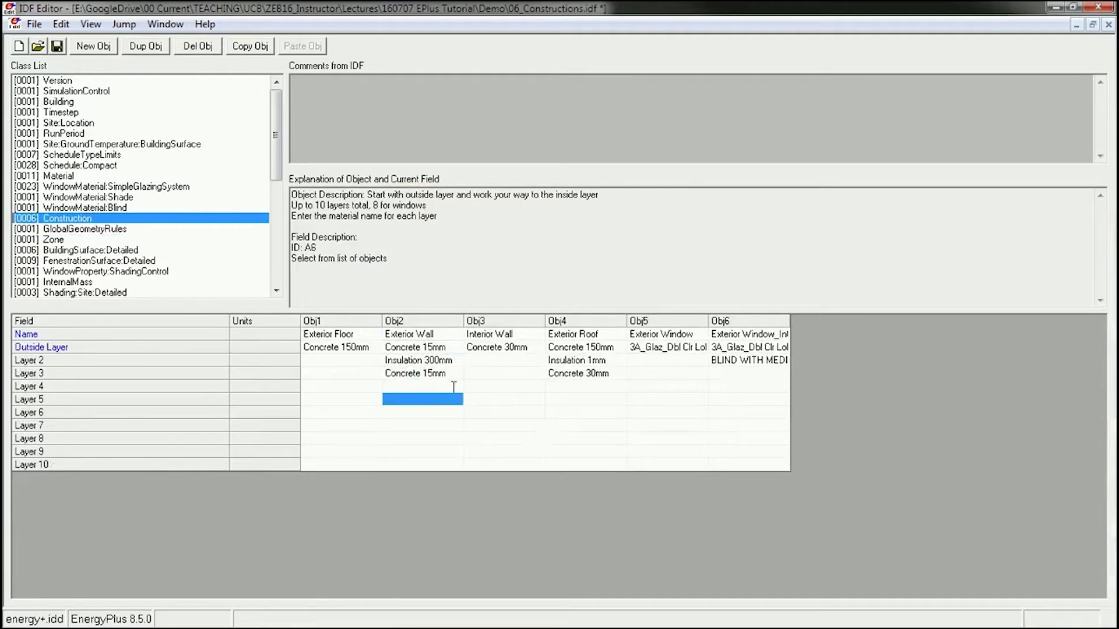
pyautogui.click(423, 374)
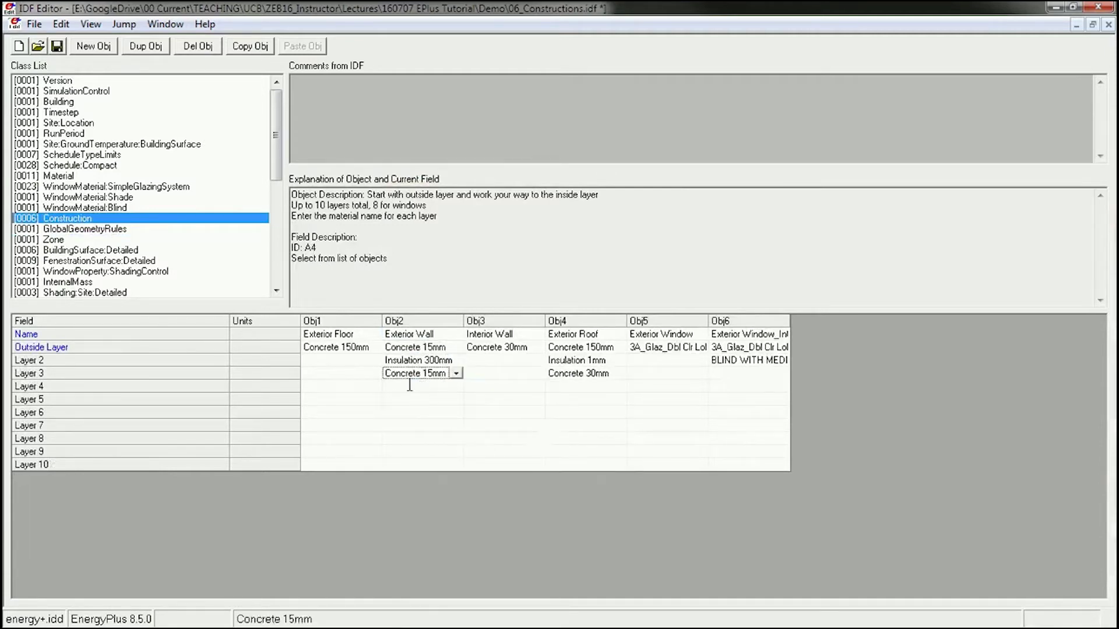
pyautogui.hotkey('alt', 'Tab')
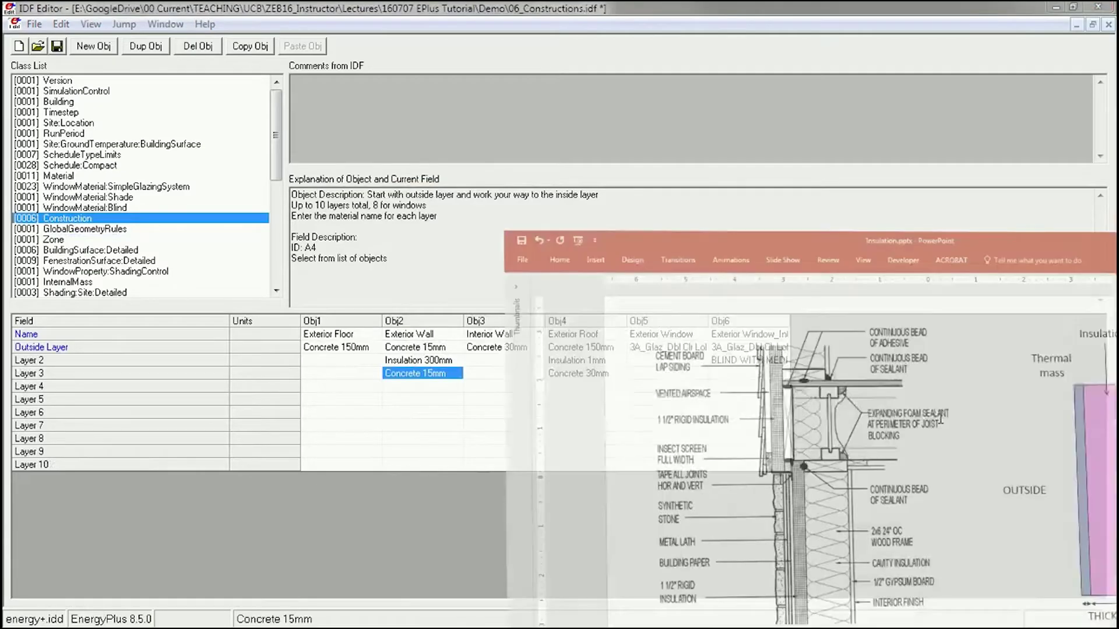
pyautogui.press('super+Left')
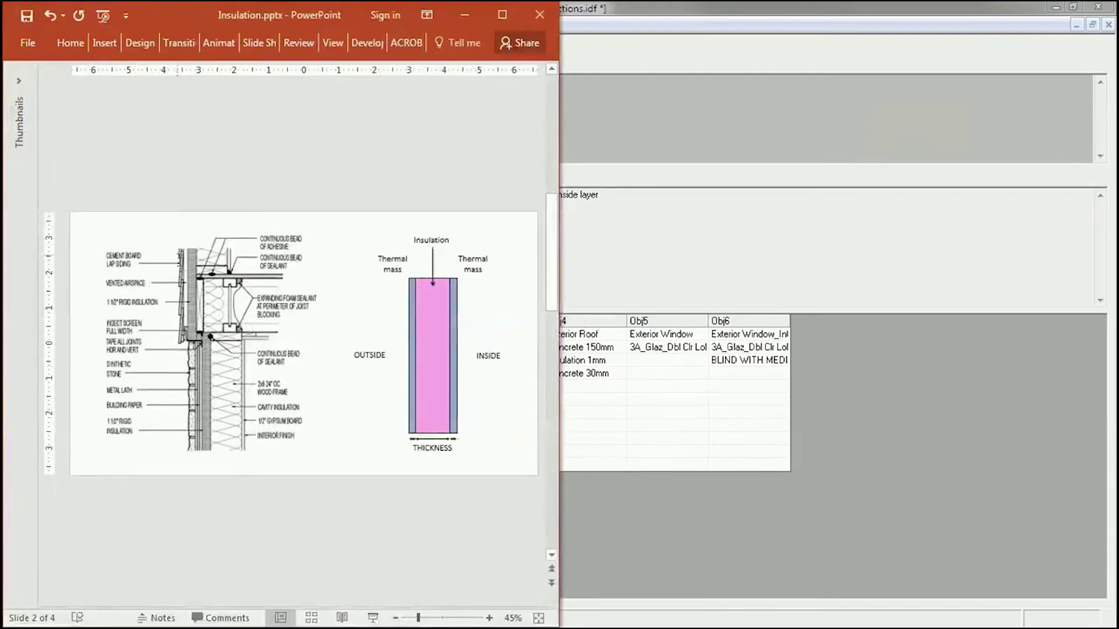
pyautogui.click(609, 491)
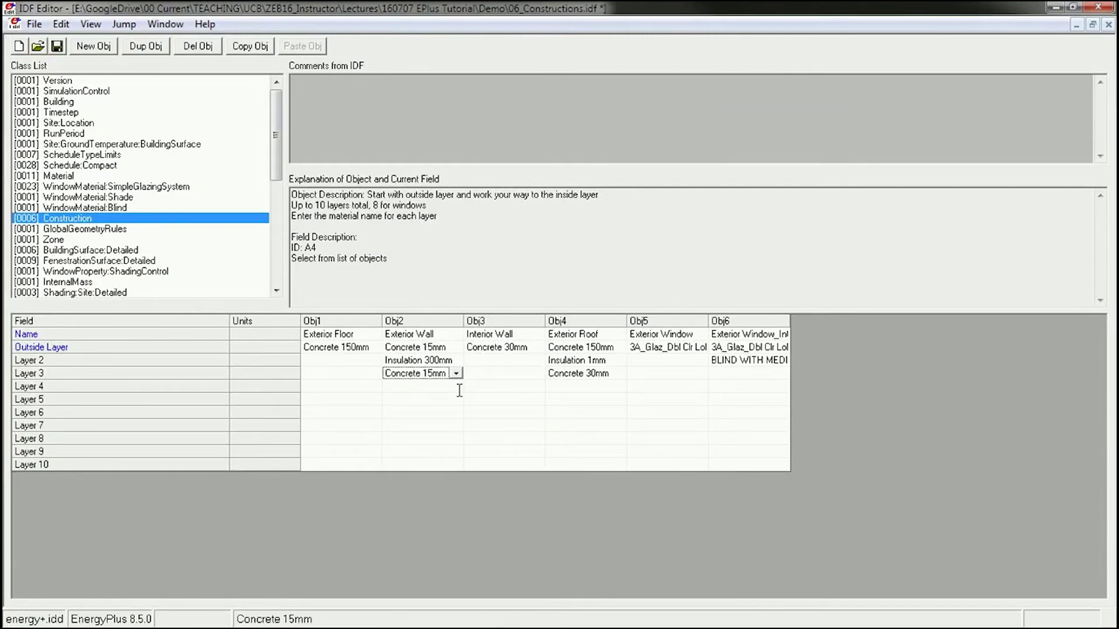
pyautogui.click(415, 346)
pyautogui.click(413, 359)
pyautogui.click(418, 372)
pyautogui.click(336, 318)
pyautogui.click(419, 321)
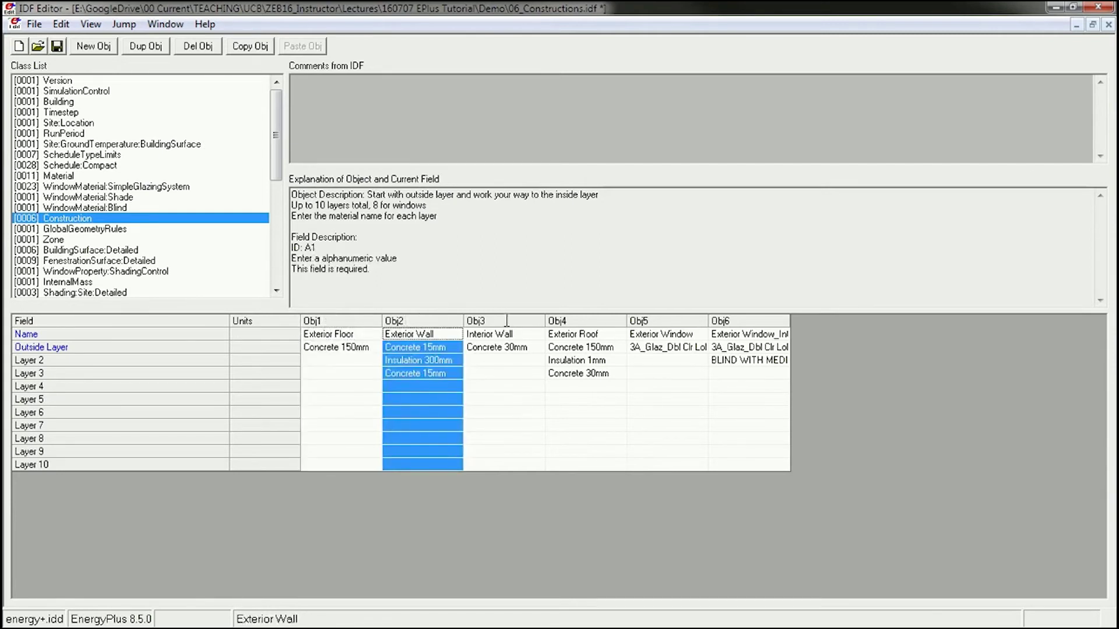
pyautogui.click(507, 321)
pyautogui.click(609, 321)
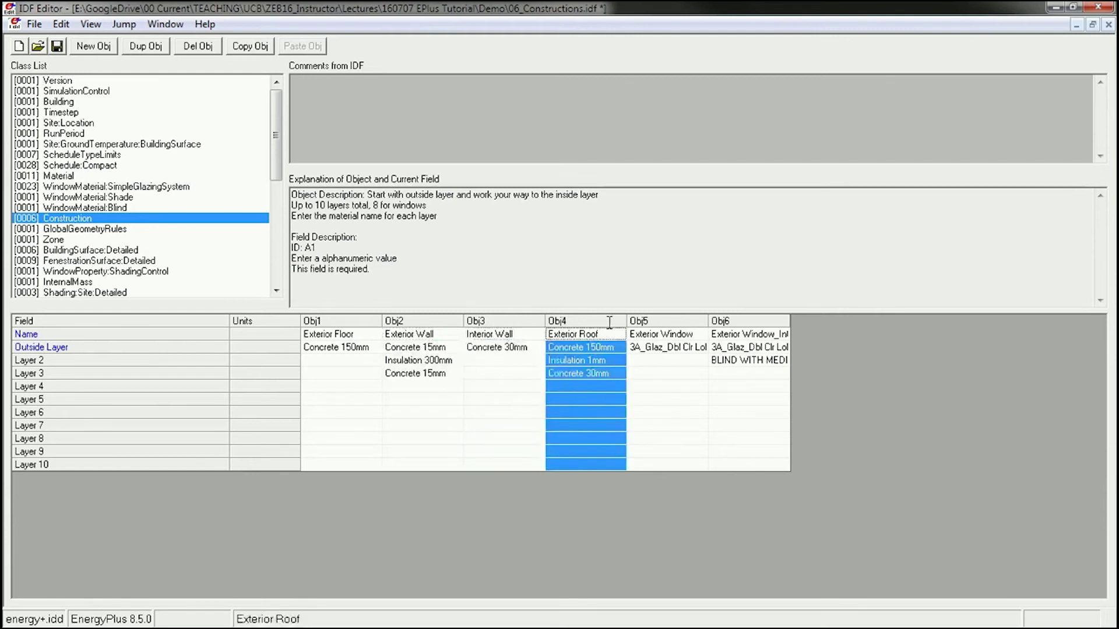
pyautogui.click(478, 321)
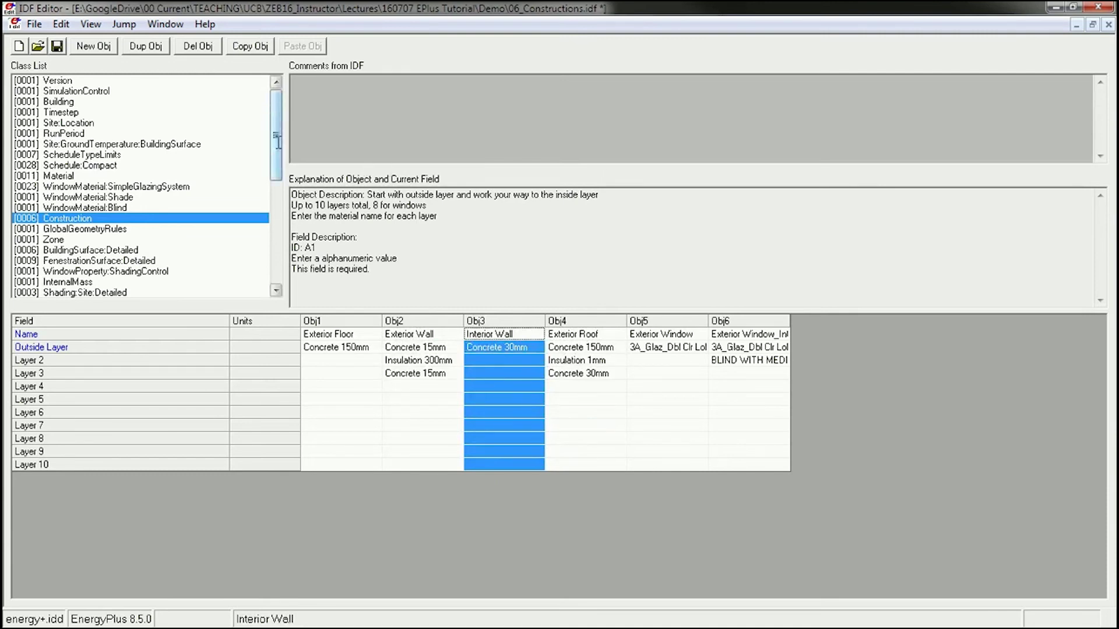
pyautogui.moveTo(277, 141); pyautogui.dragTo(278, 145)
# Step: Verify the Internal Mass in Zone 1 (100 m2) uses the Interior Wall construction
pyautogui.click(58, 271)
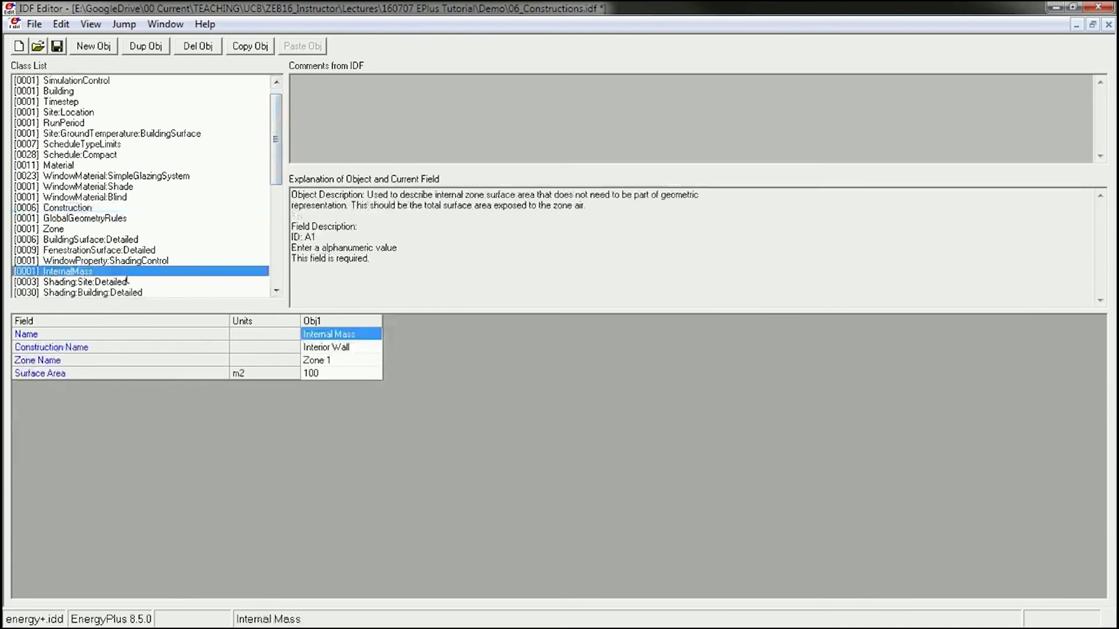
pyautogui.click(352, 347)
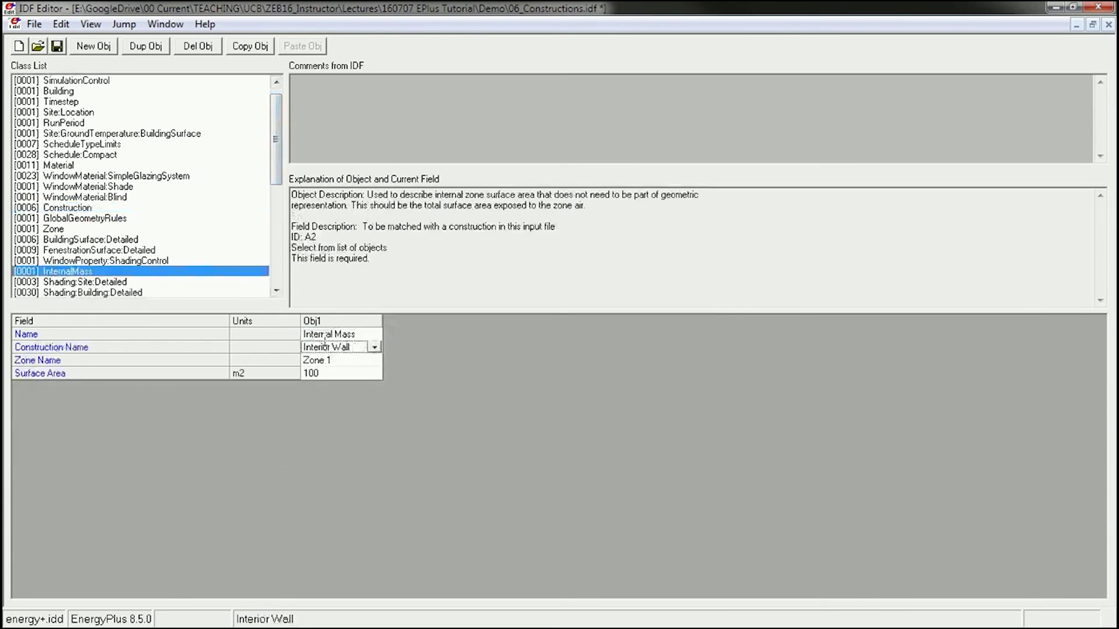